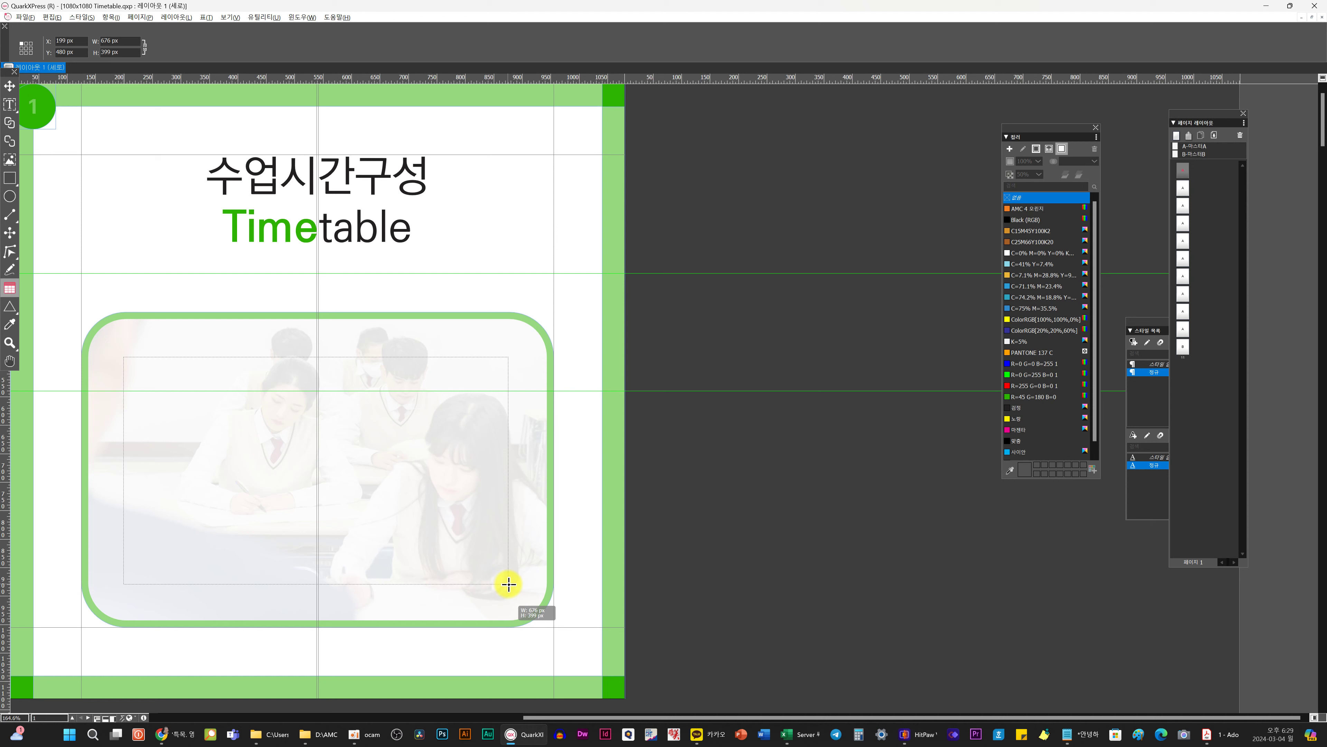
- Draw a table of about 676 by 399 px inside the rounded photo frame with 3 rows and 7 columns
drag(509, 585, 508, 584)
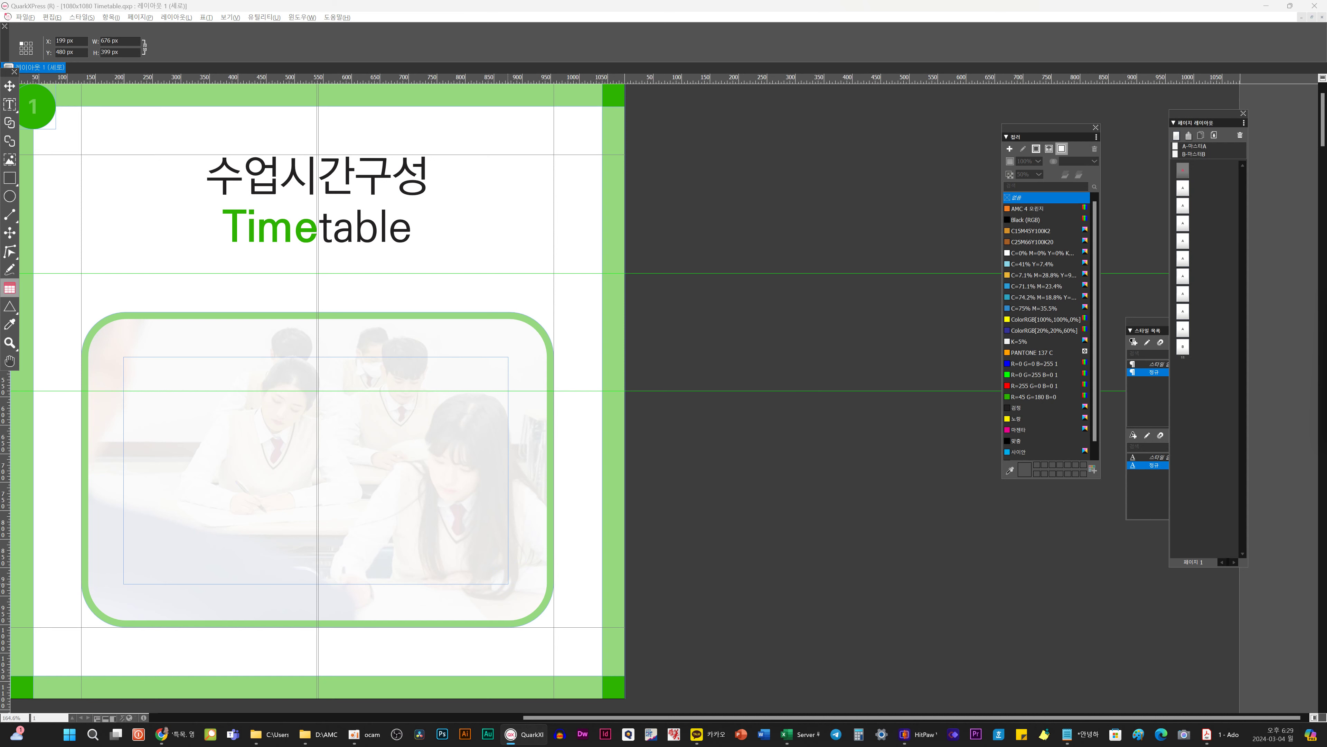
drag(420, 247, 512, 199)
double_click(562, 219)
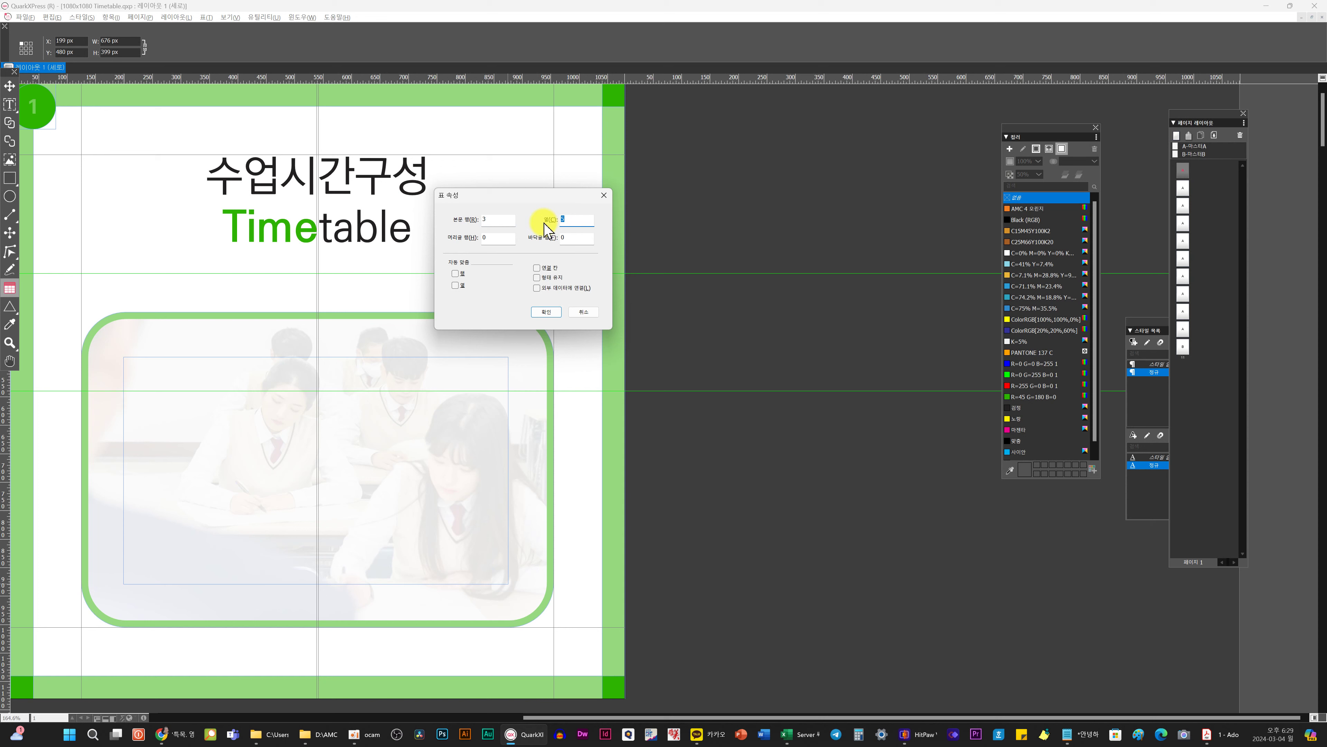
text(7)
click(544, 313)
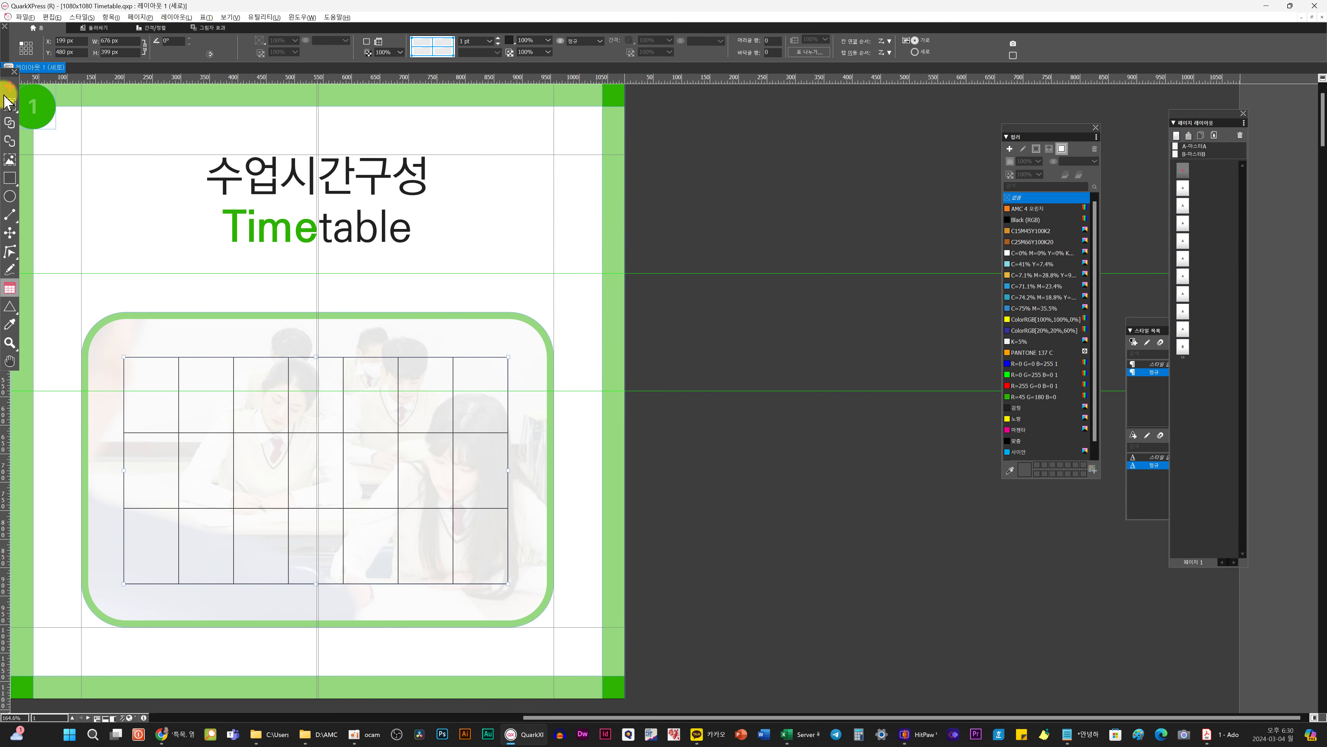
- Select all the table cells and centre their text both horizontally and vertically
click(9, 104)
drag(142, 378, 498, 530)
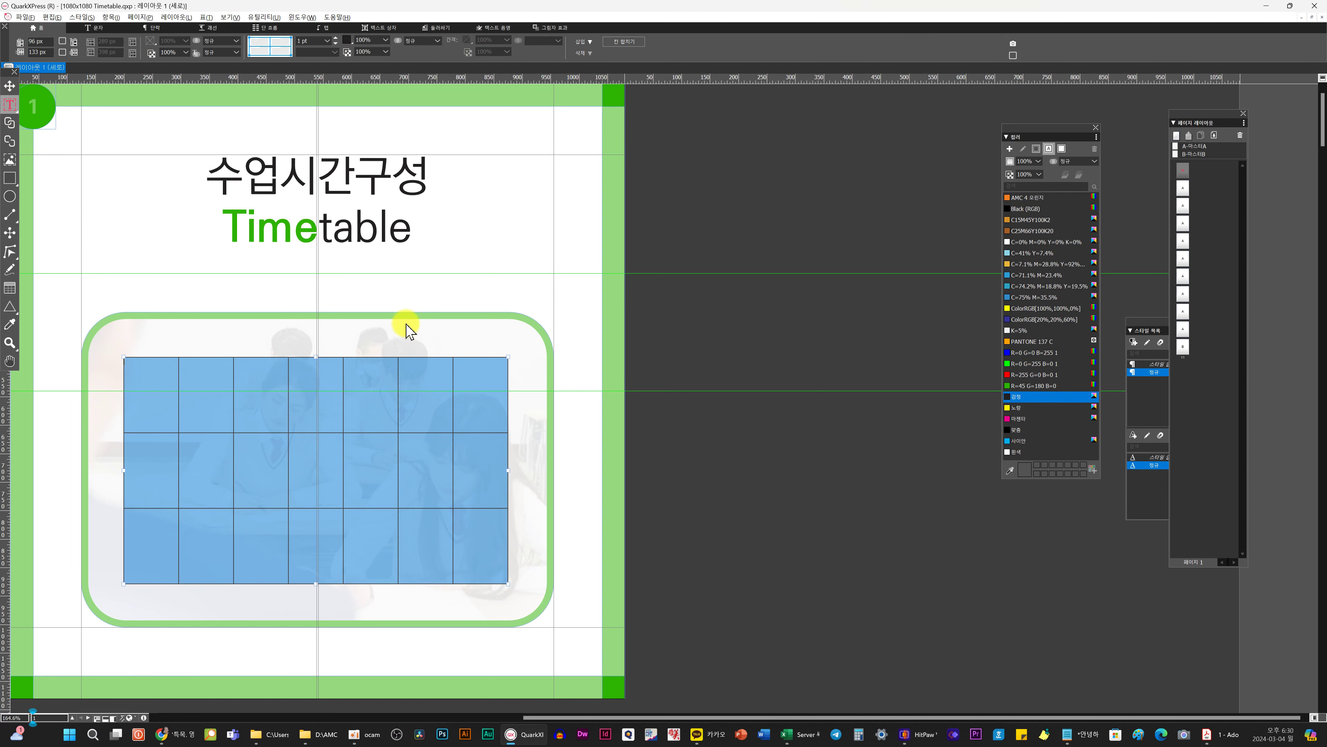
click(145, 26)
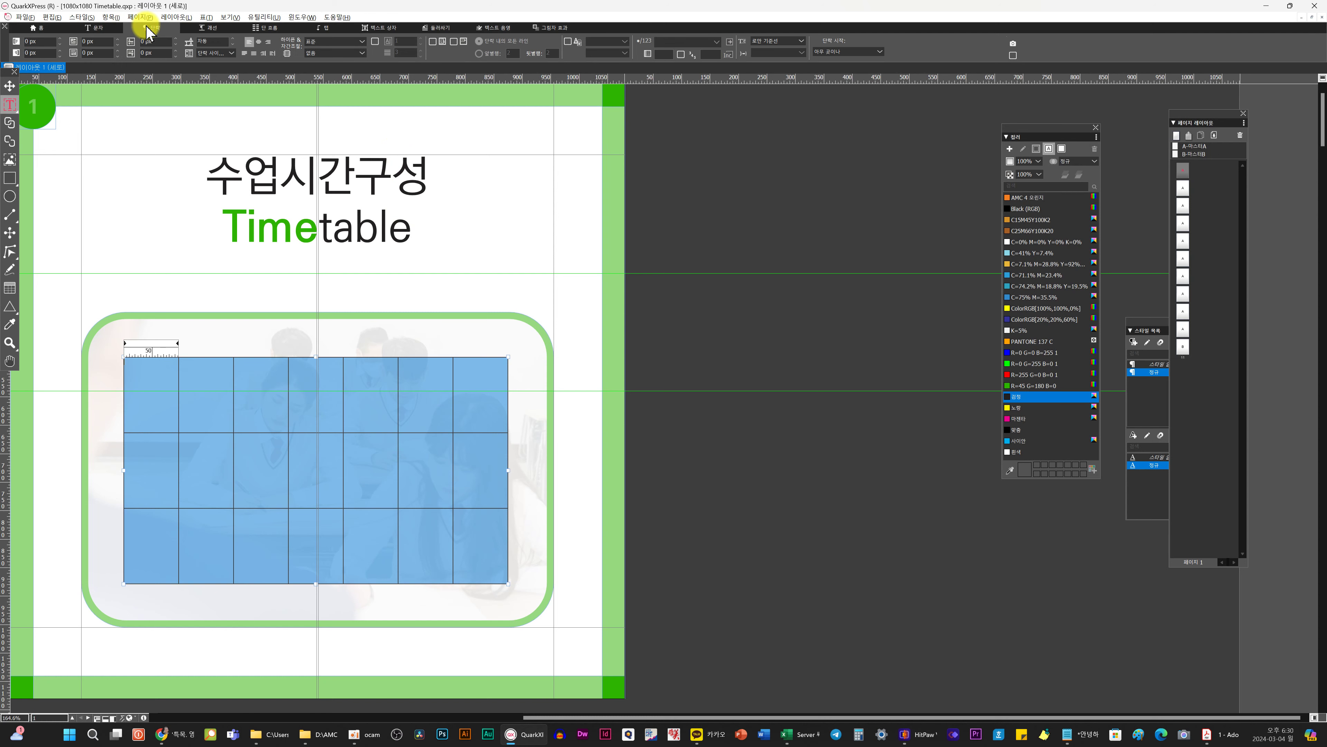
click(258, 42)
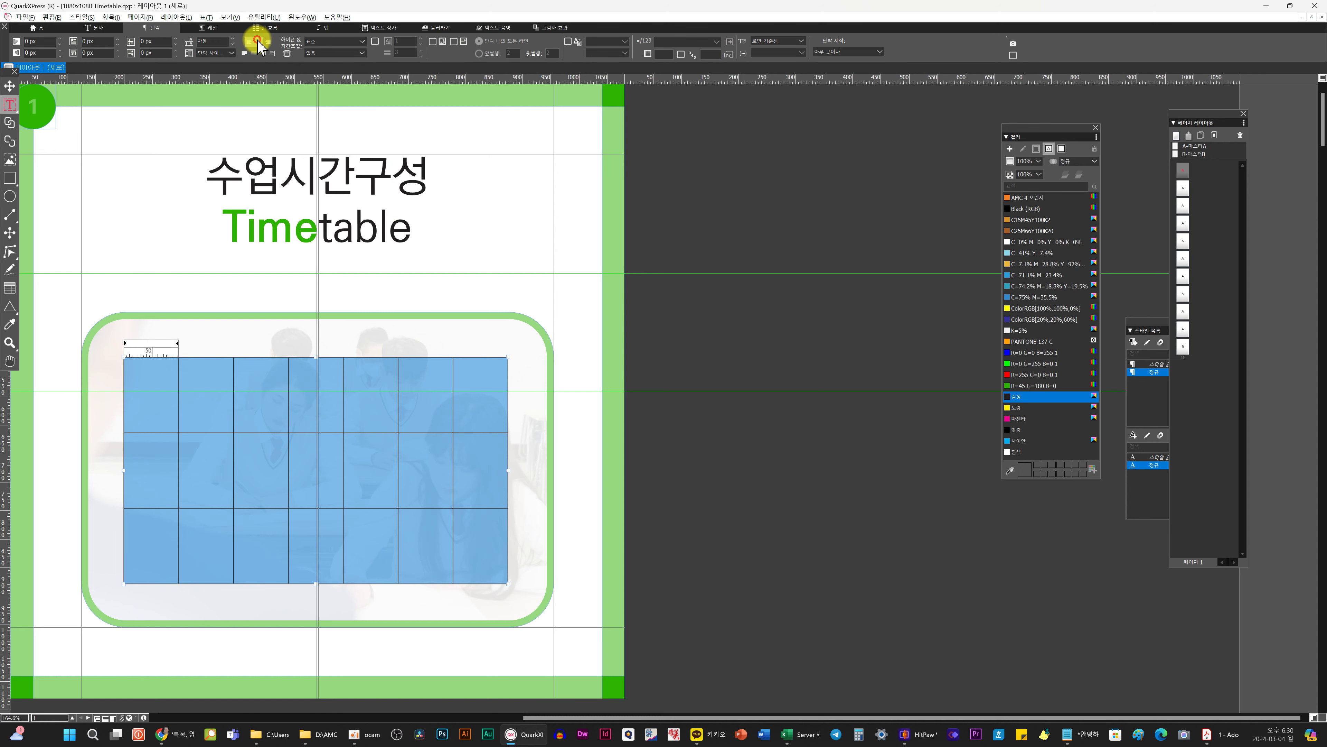
click(379, 29)
click(358, 42)
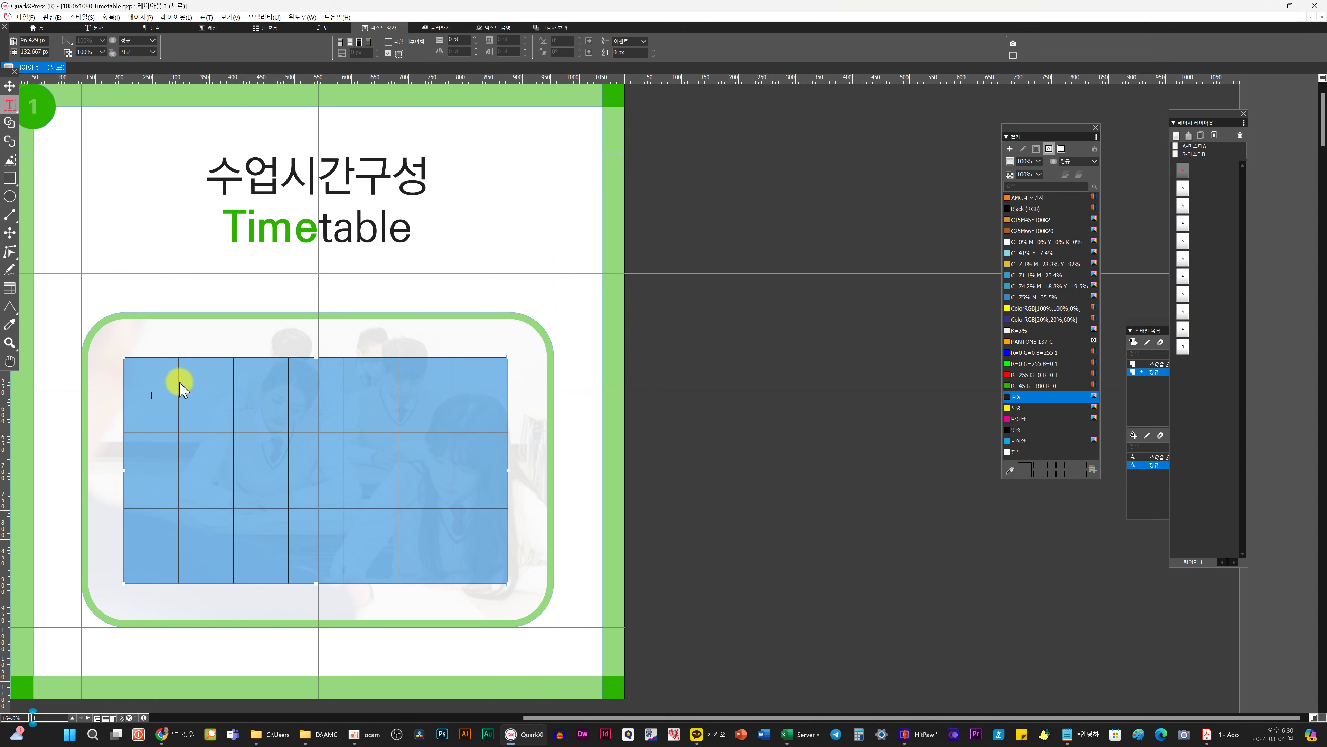
- Set the font of all the table cells to Pretendard in the Medium weight
click(151, 394)
drag(151, 394, 516, 540)
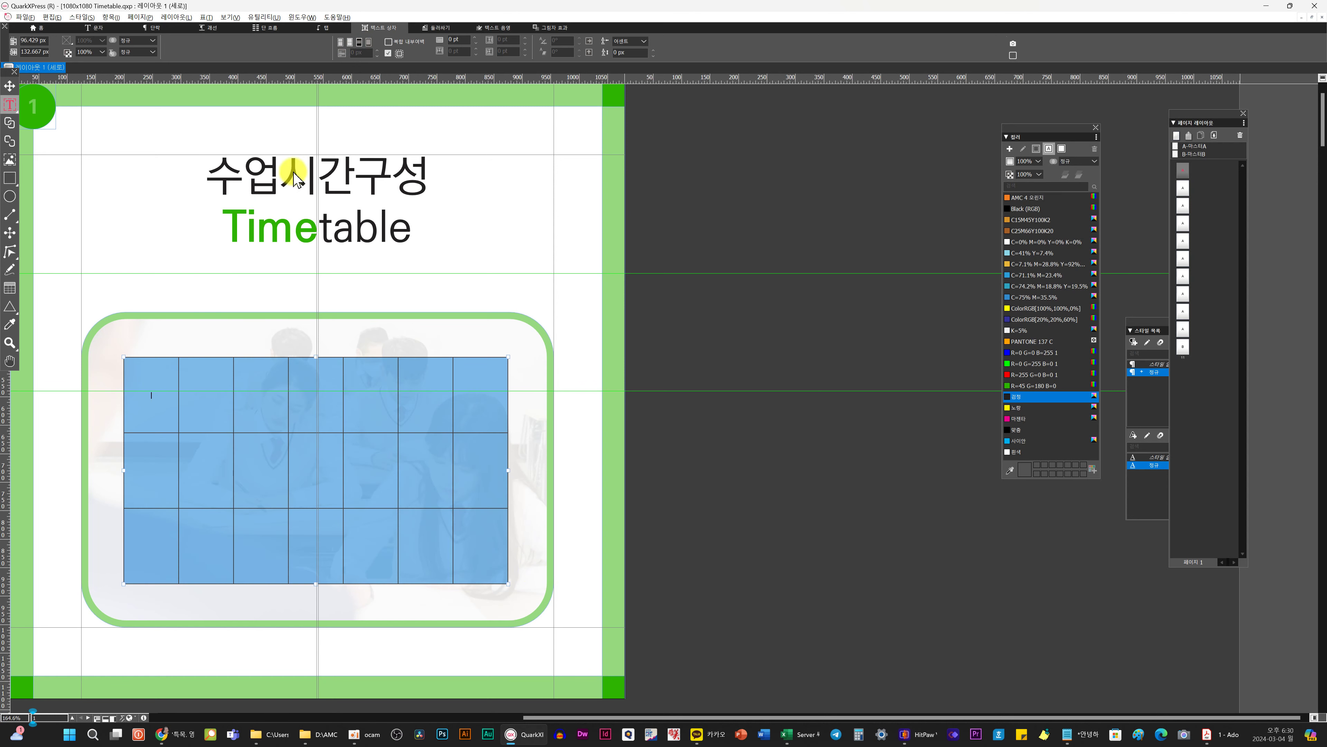
click(99, 29)
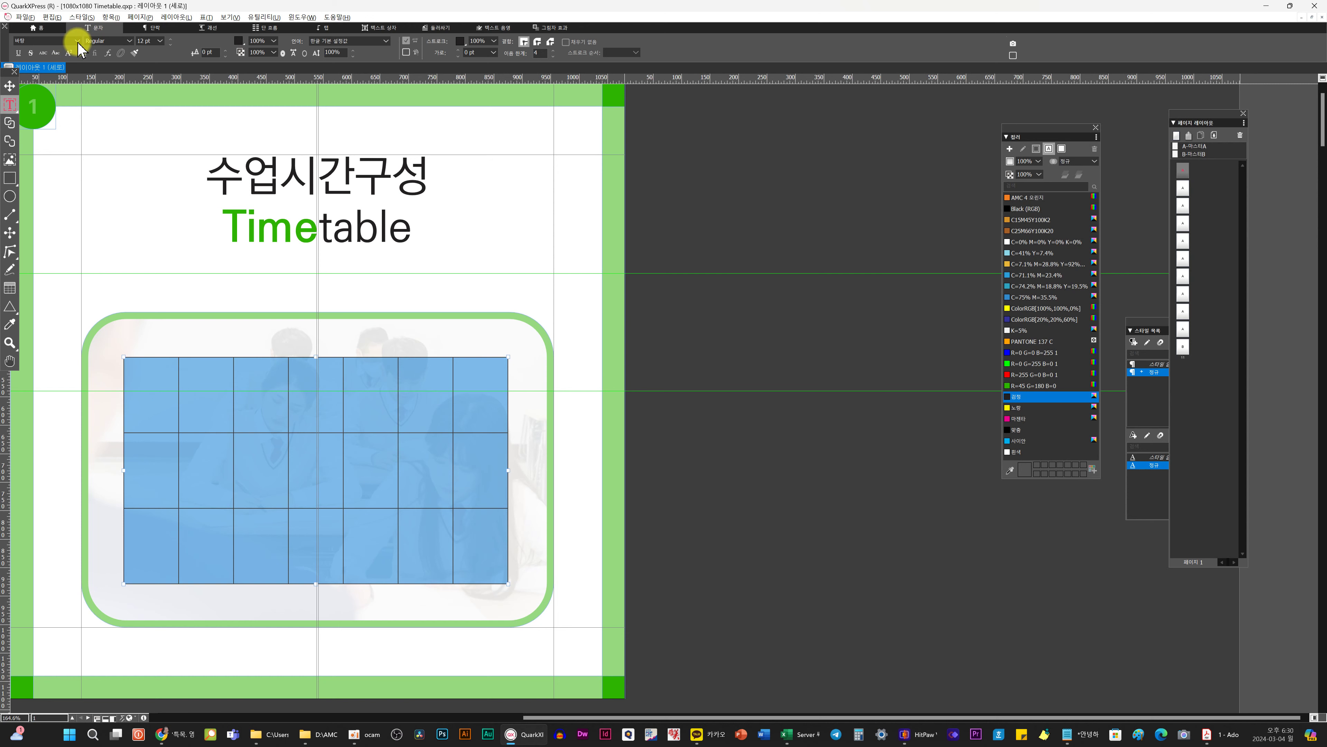
click(77, 41)
drag(130, 109, 142, 52)
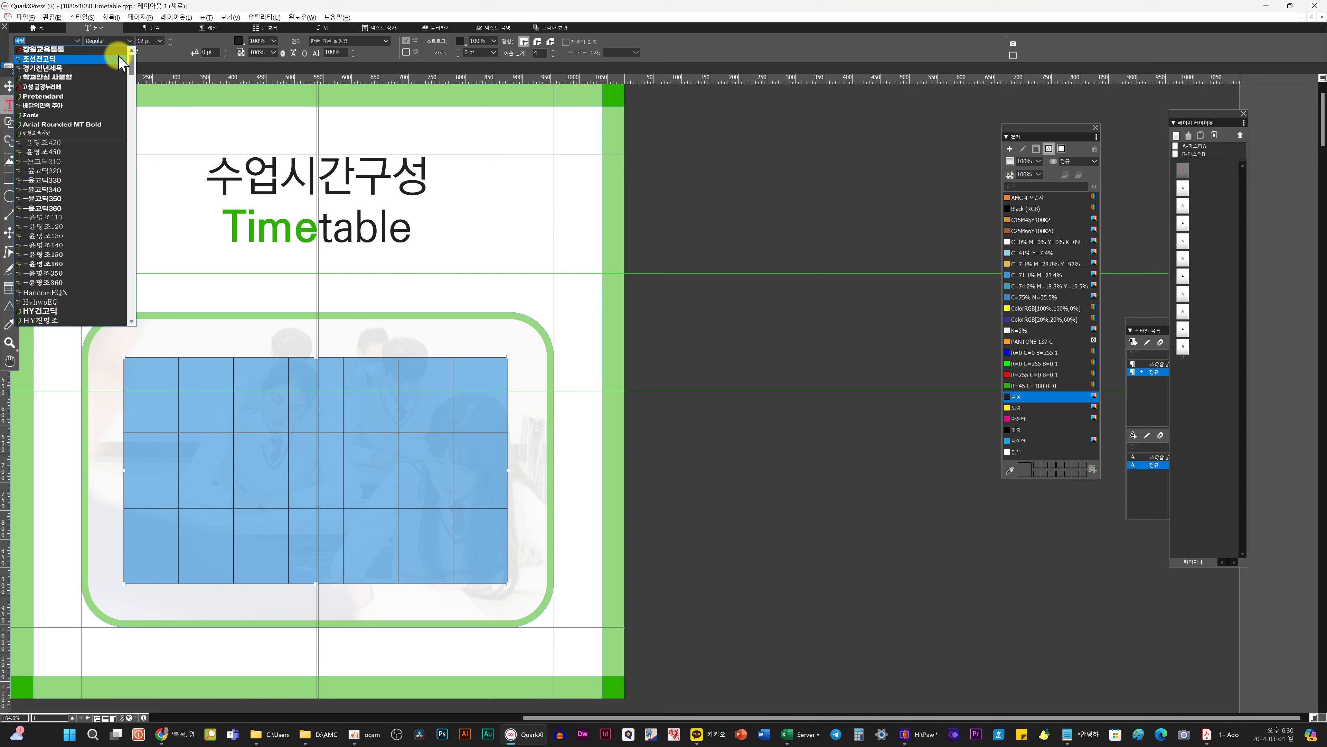
click(62, 97)
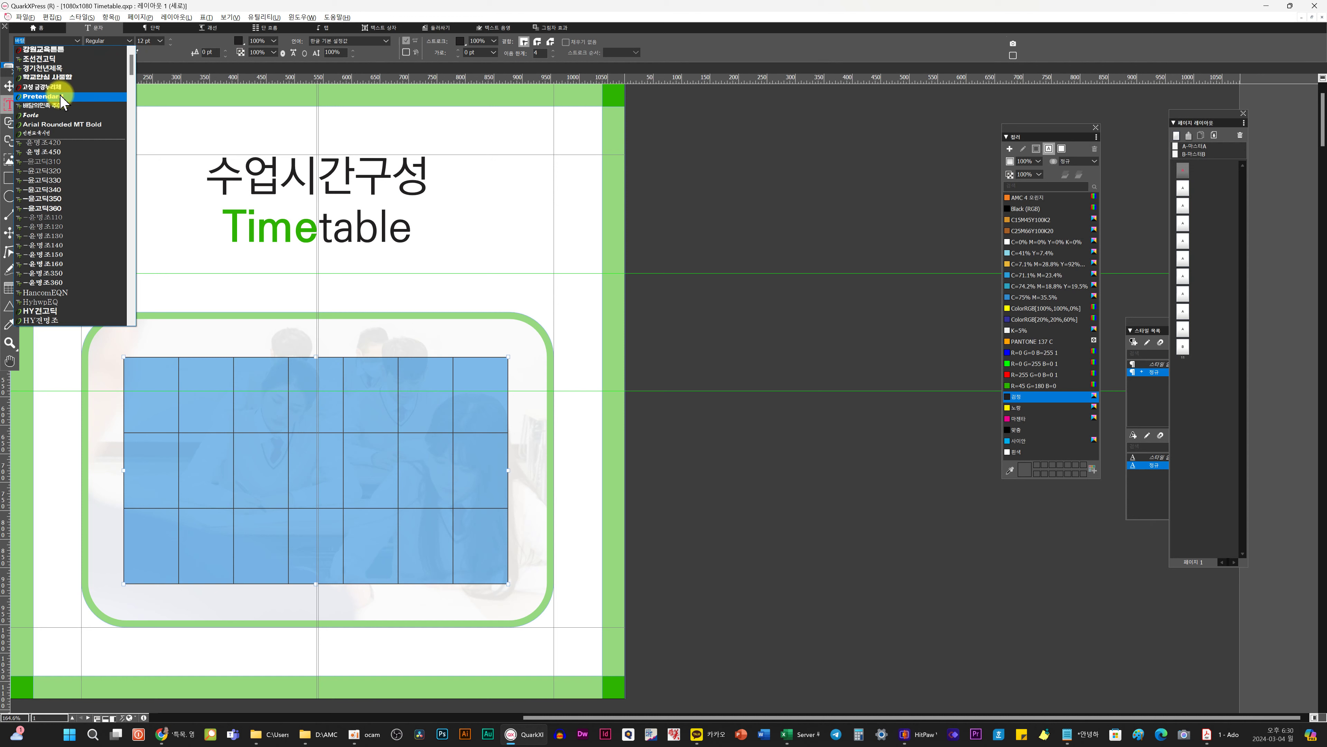
click(61, 97)
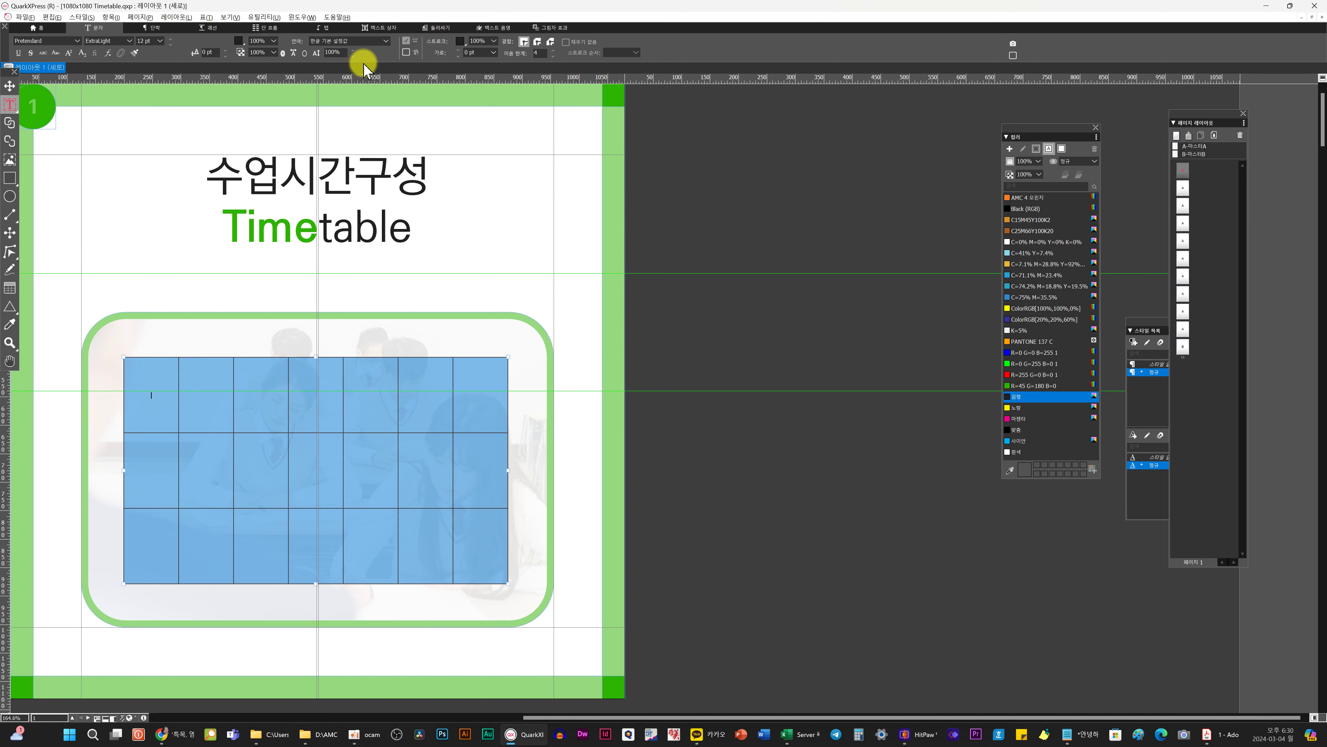
click(129, 40)
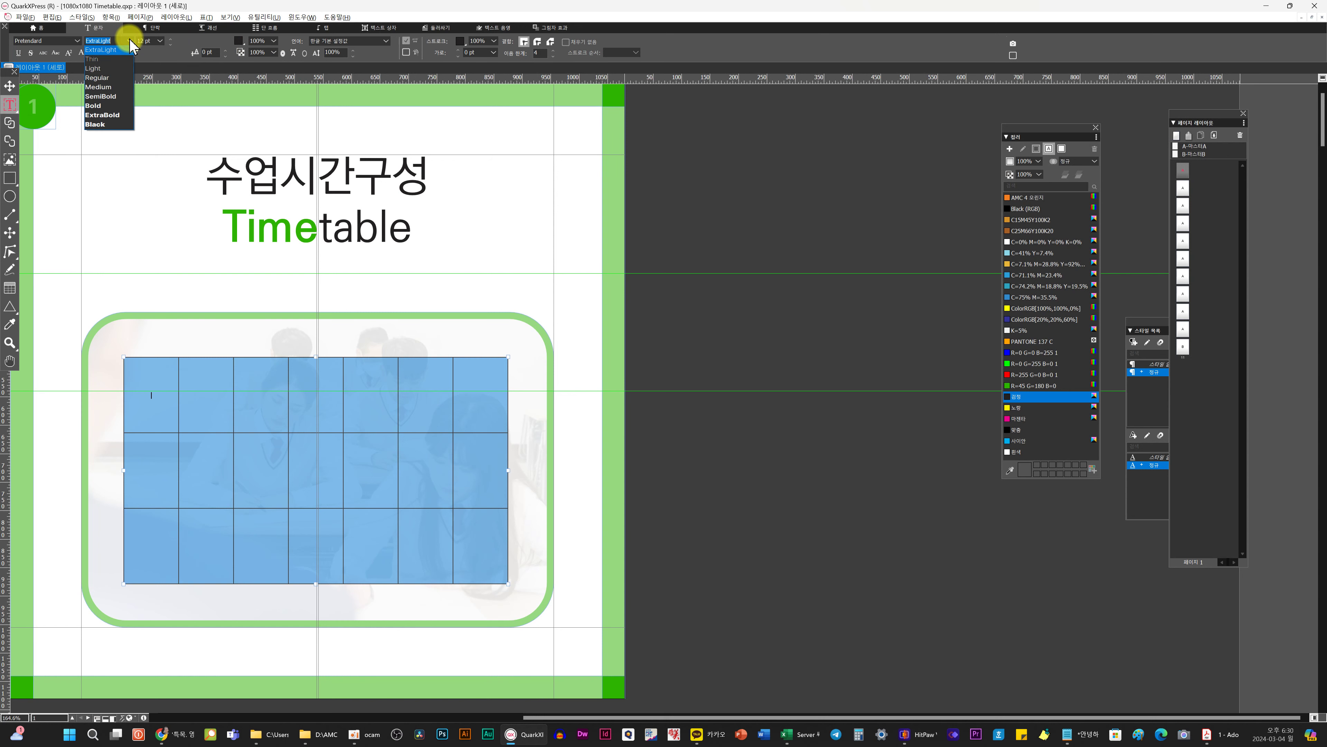
click(106, 89)
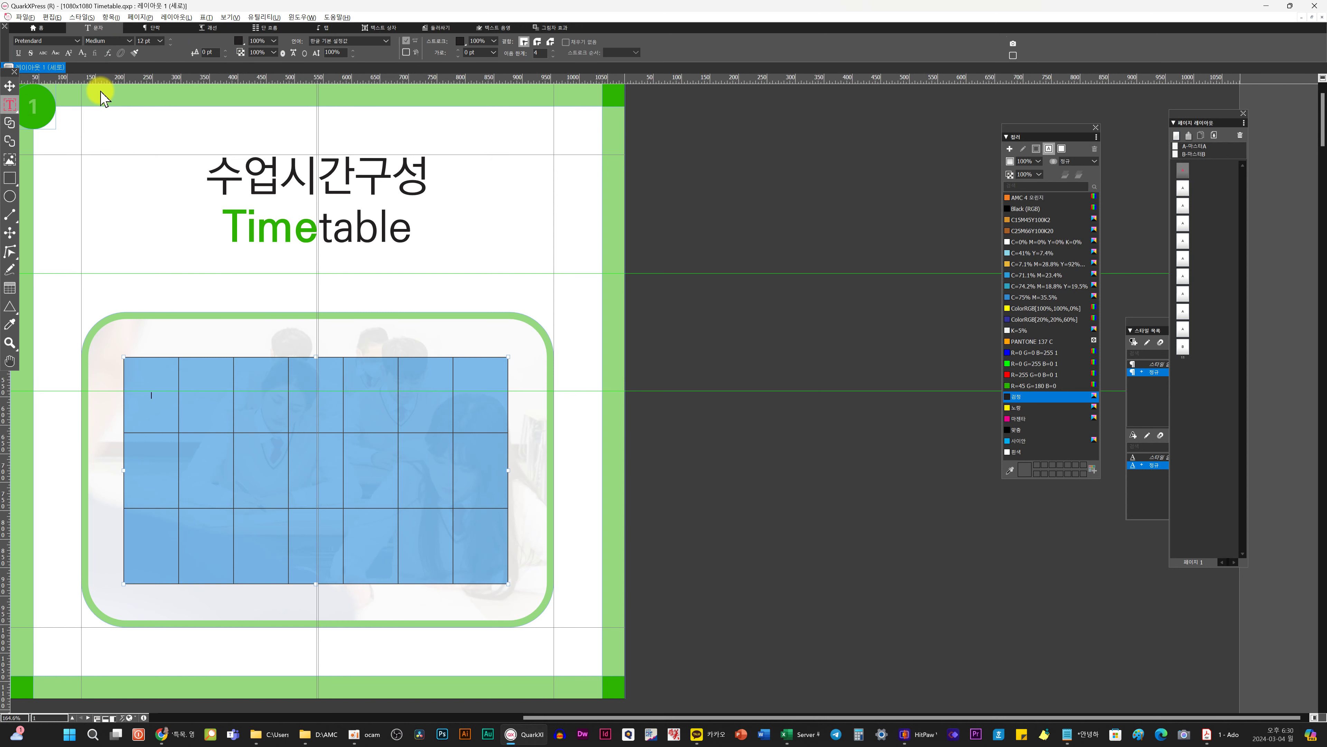
- Set the text size of all the table cells to 18 pt
click(161, 402)
drag(161, 402, 545, 537)
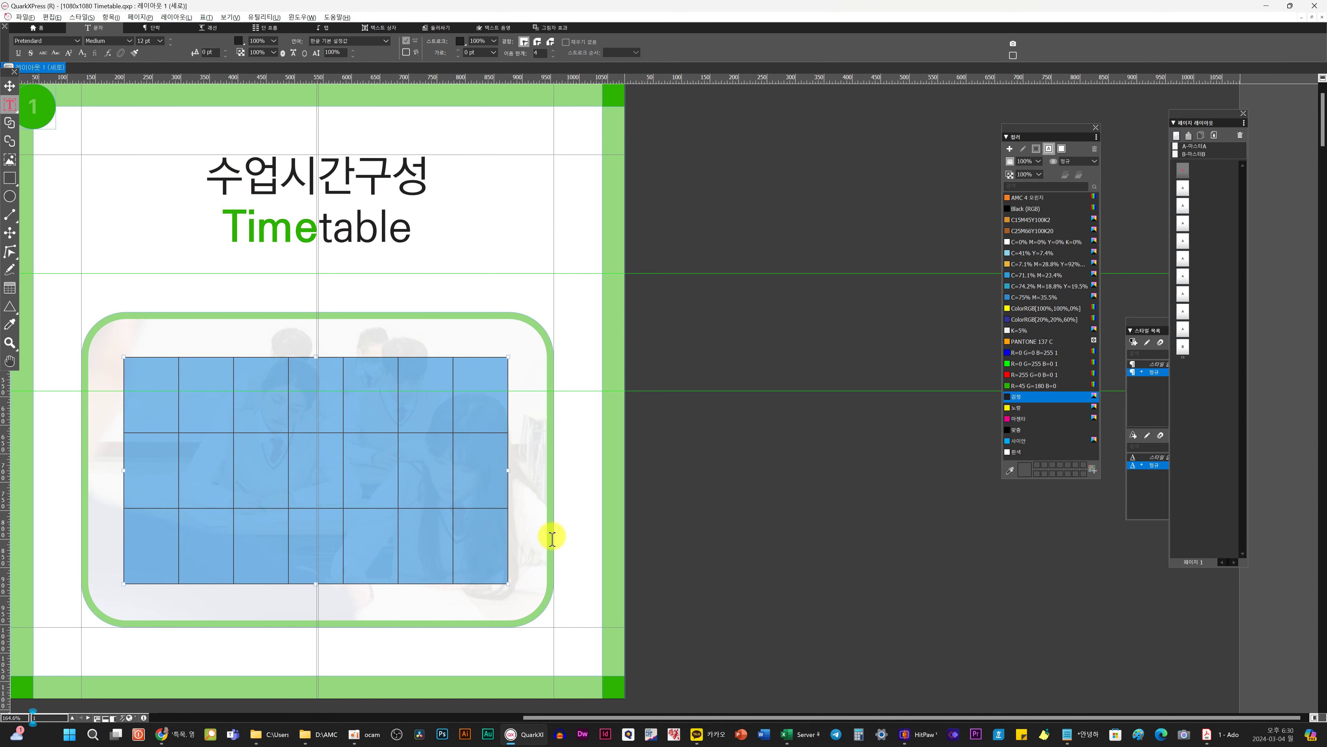
click(158, 39)
click(141, 91)
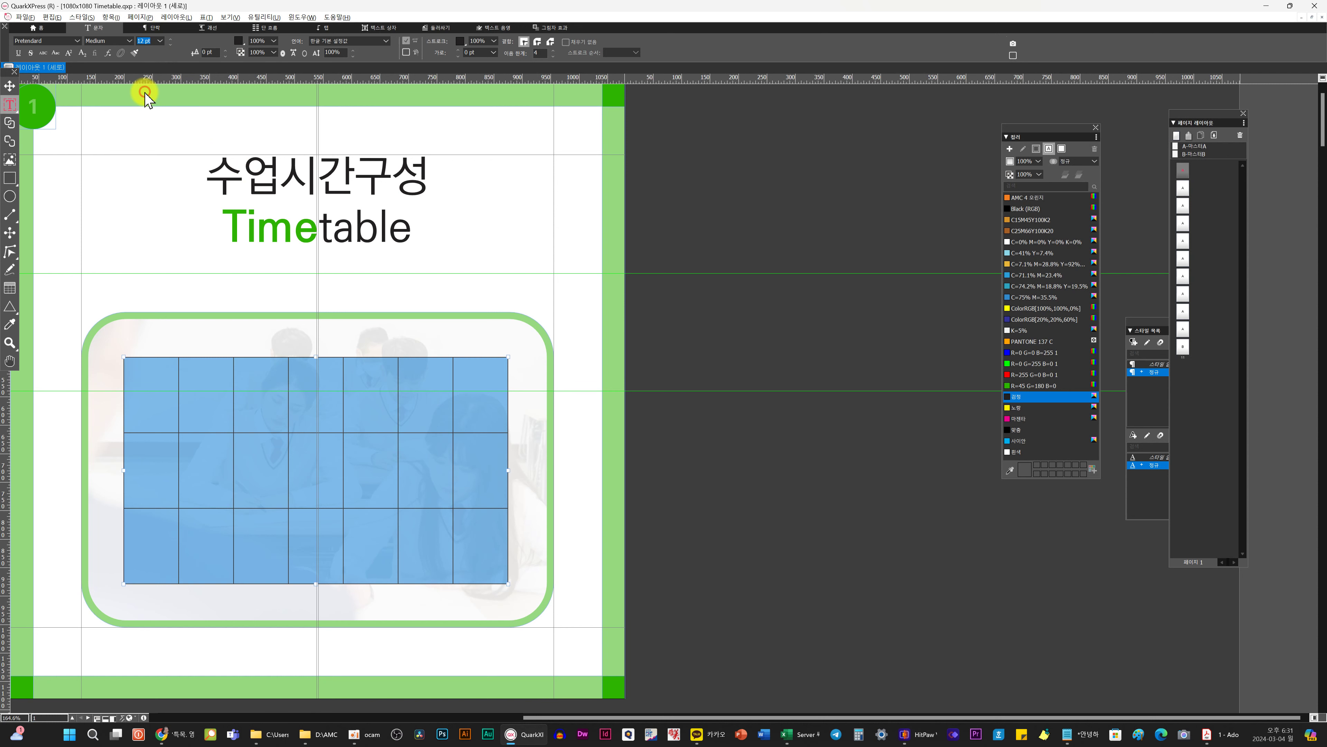
click(159, 392)
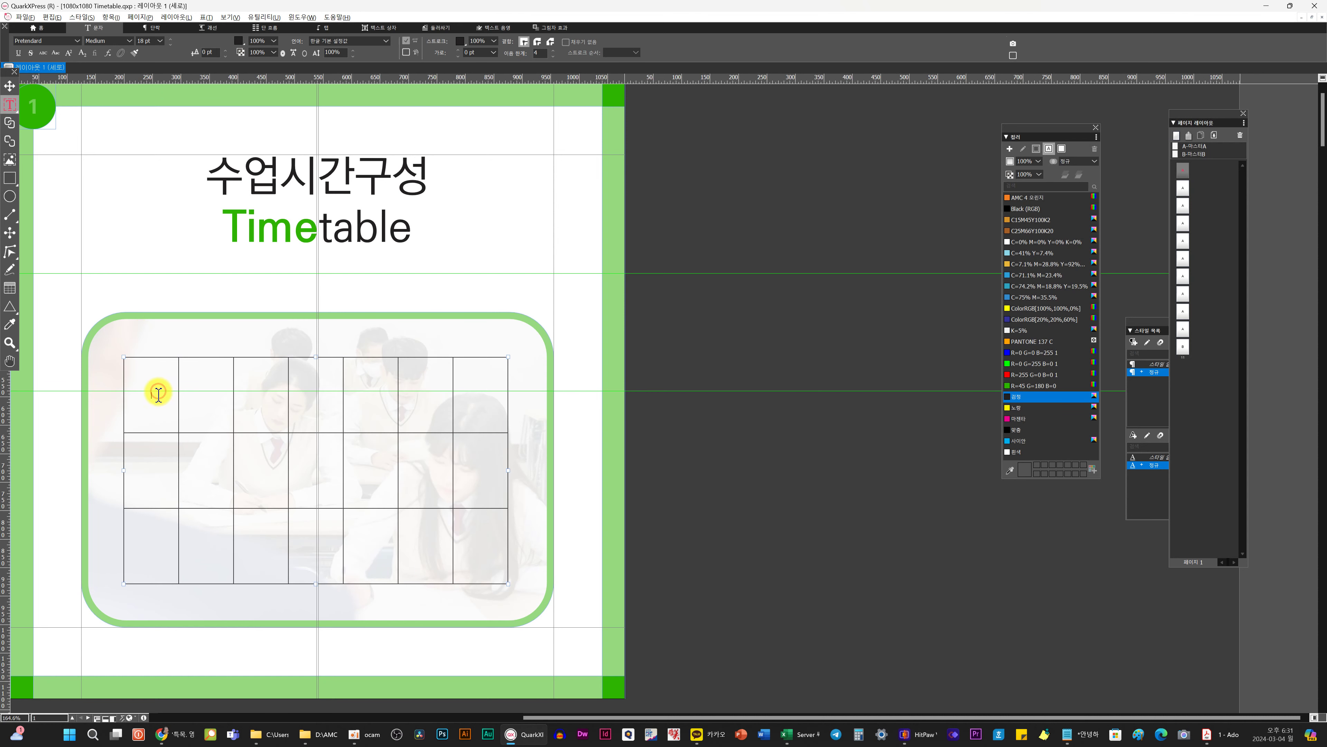
- Merge the first five cells of the table's top row into one cell
drag(167, 389, 352, 409)
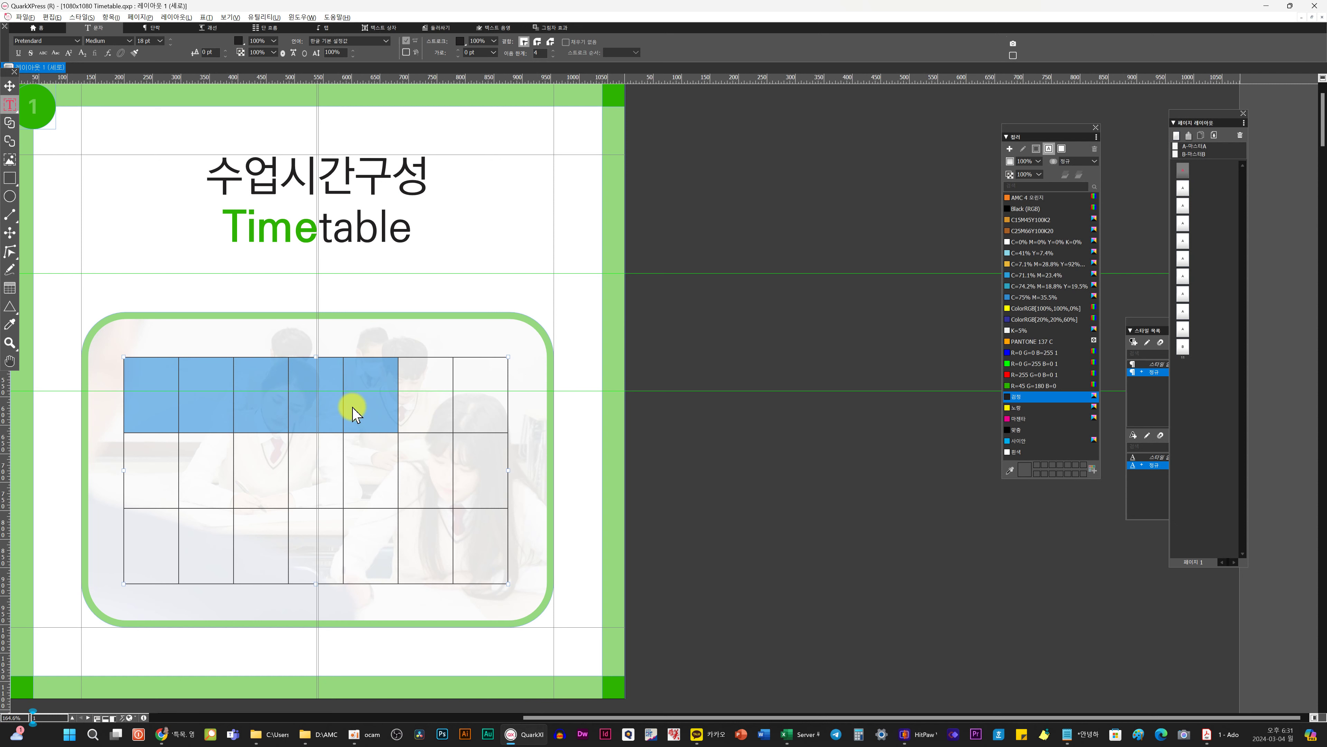
right_click(223, 395)
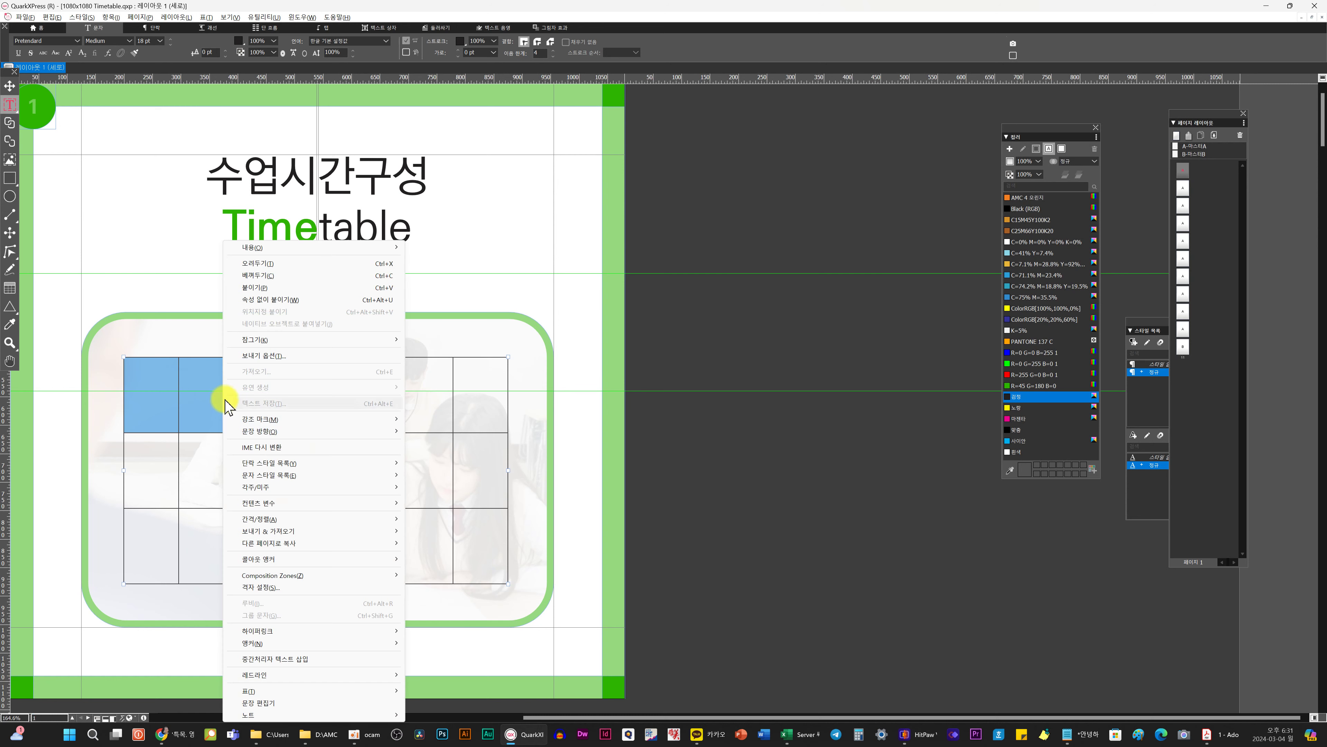
mouse_move(379, 689)
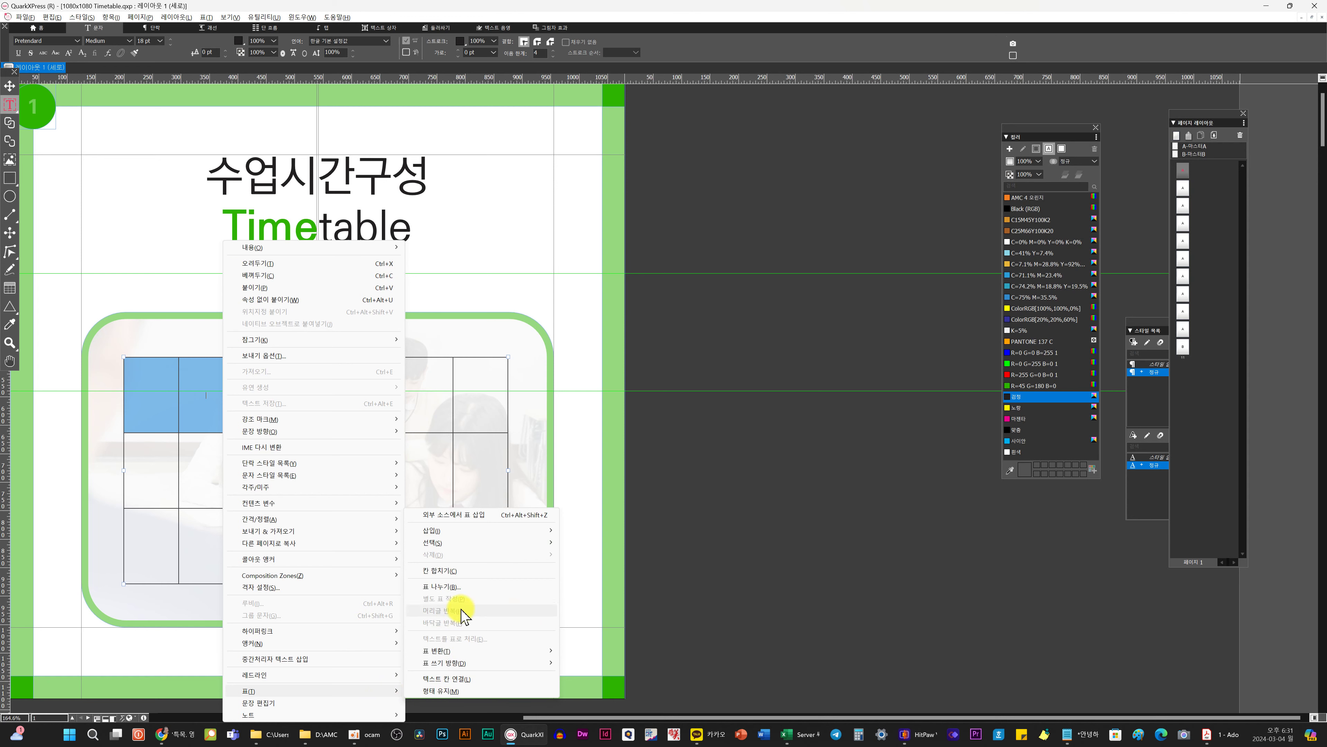
click(447, 570)
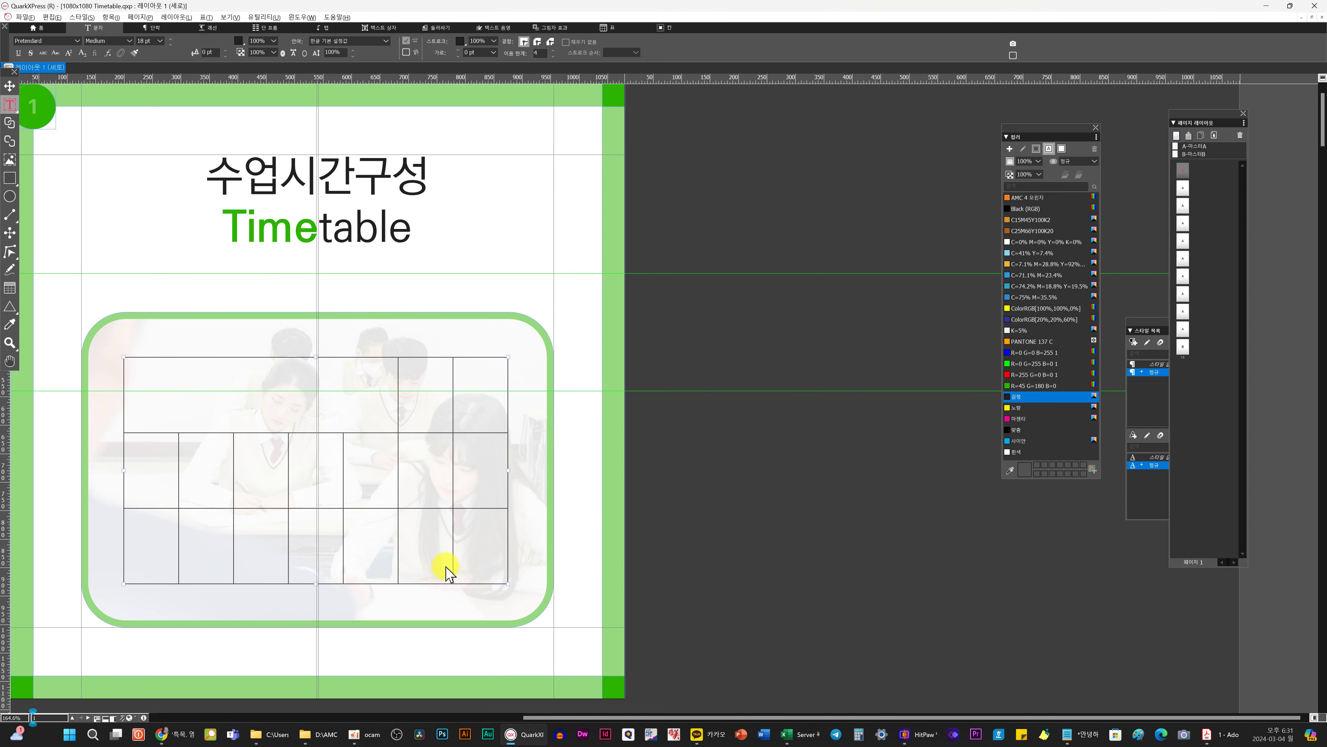
- Merge the last two cells of the table's top row into one cell
drag(425, 398, 478, 397)
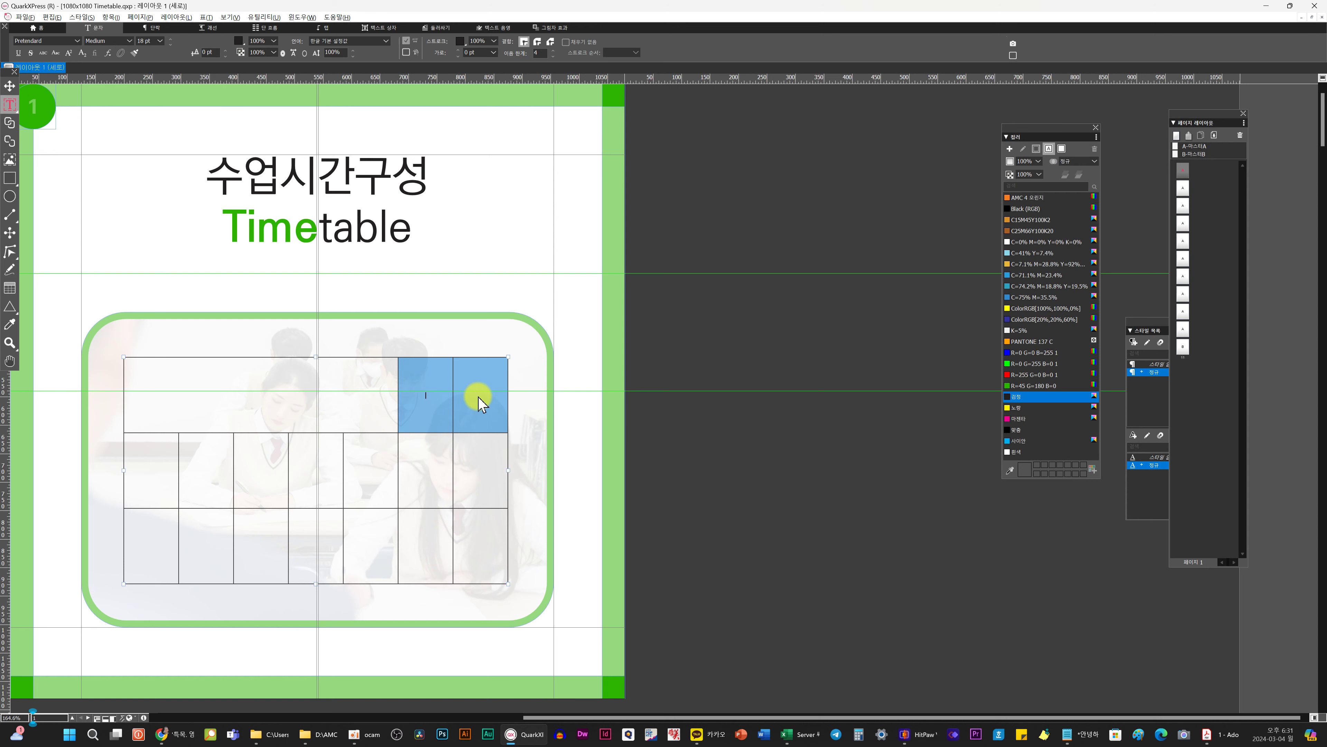
right_click(478, 398)
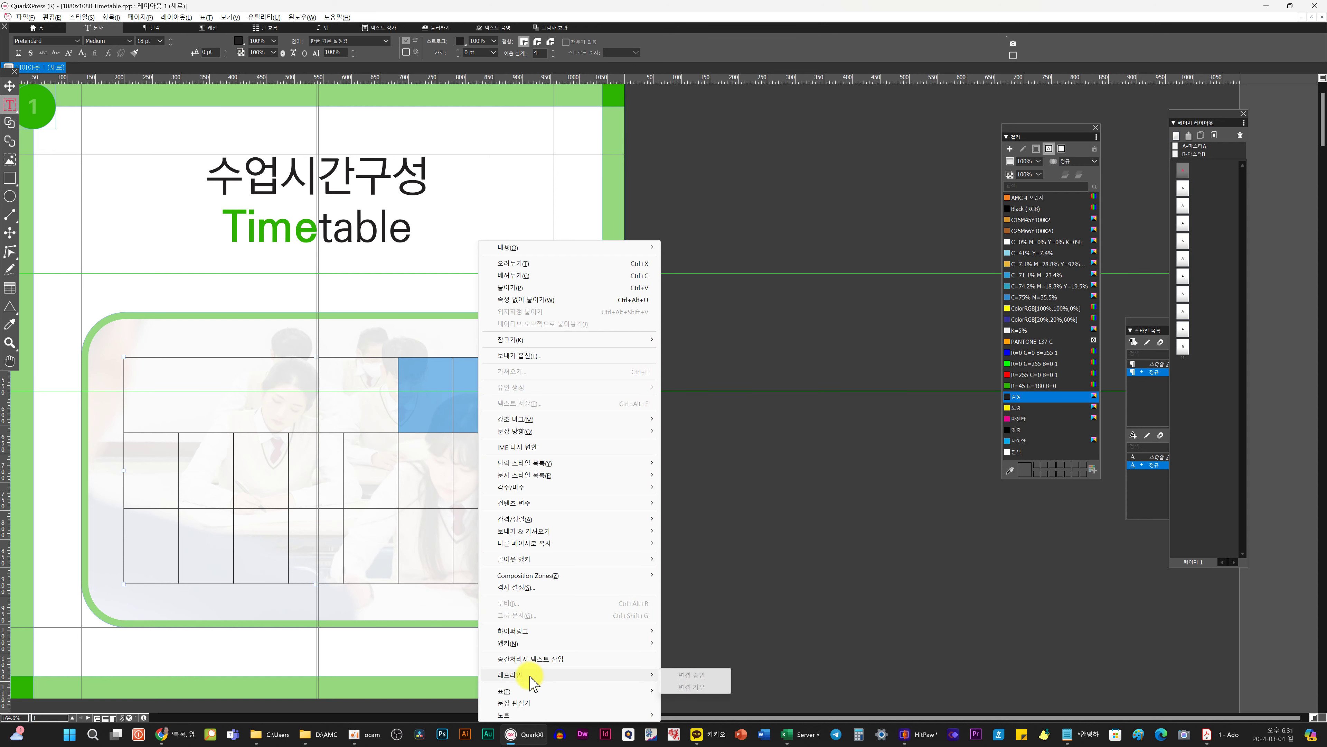
mouse_move(542, 695)
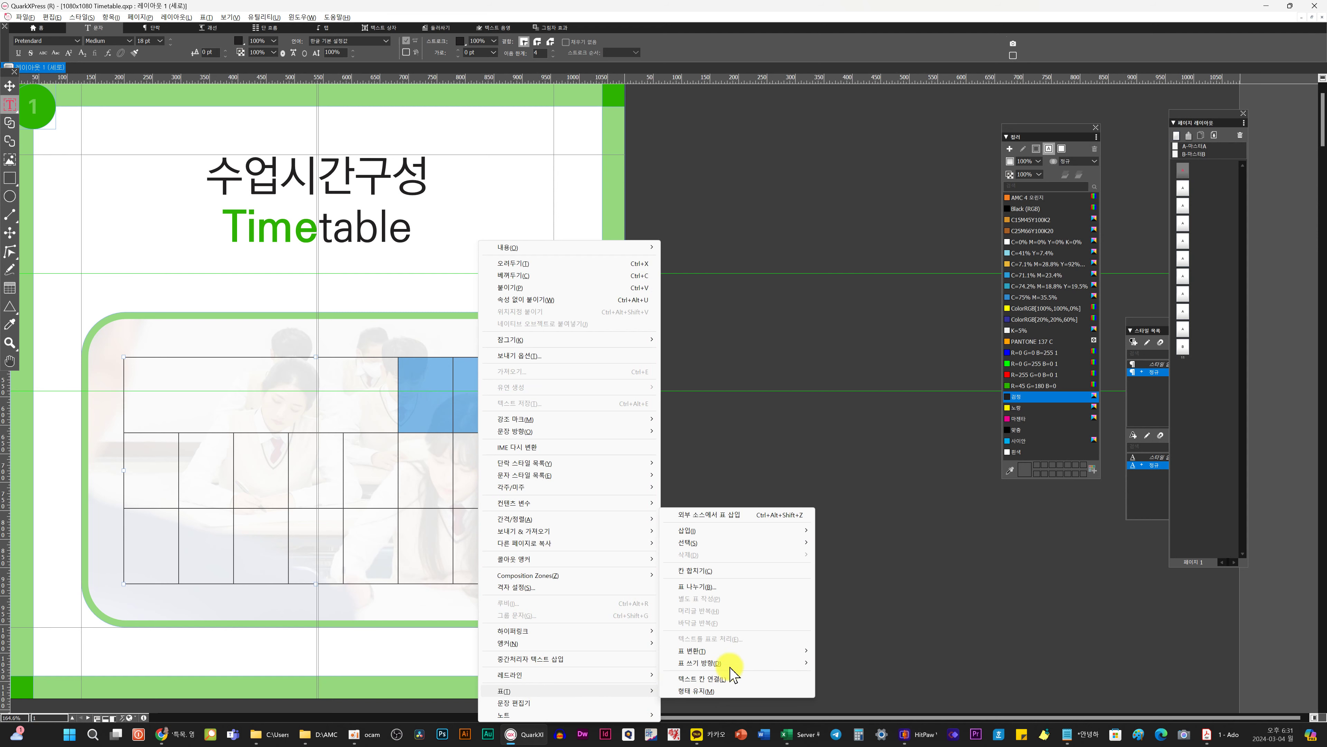
click(718, 570)
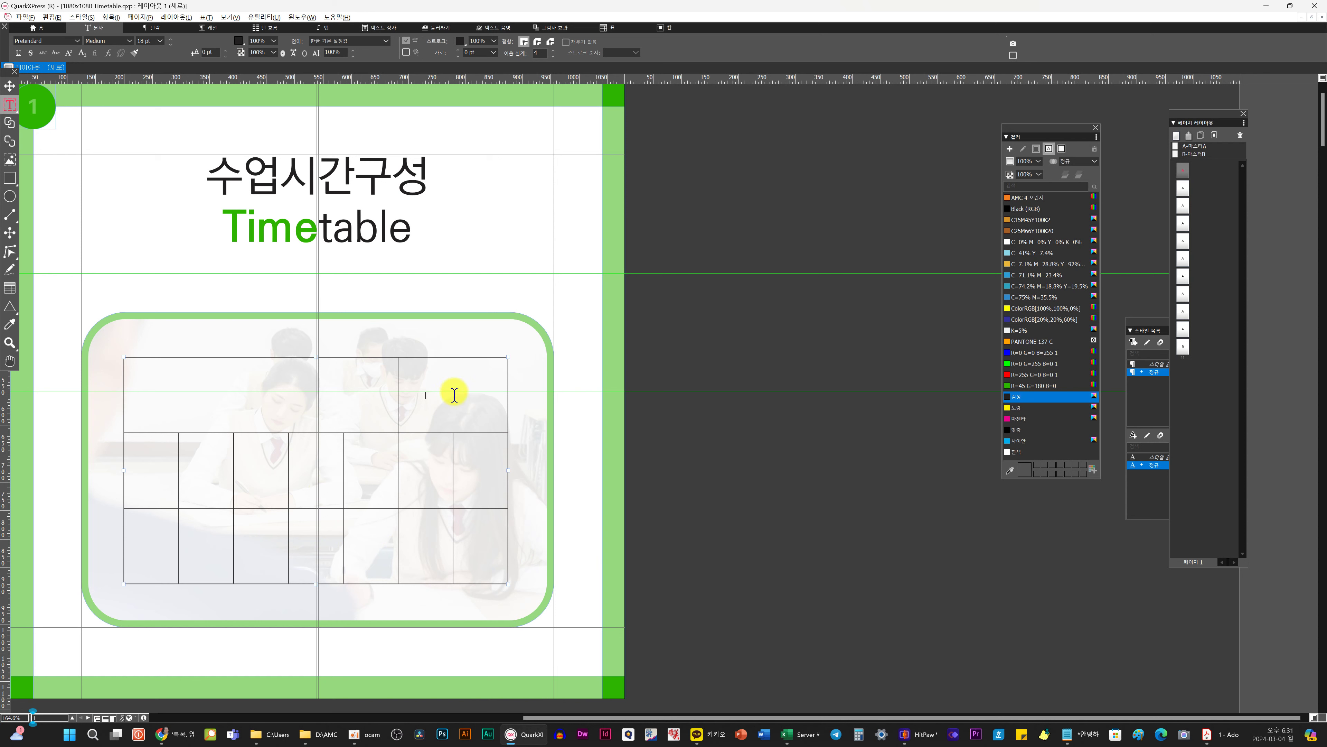
- Enter 주중 in the wide merged header cell and 주말 in the narrower one
click(246, 392)
click(157, 27)
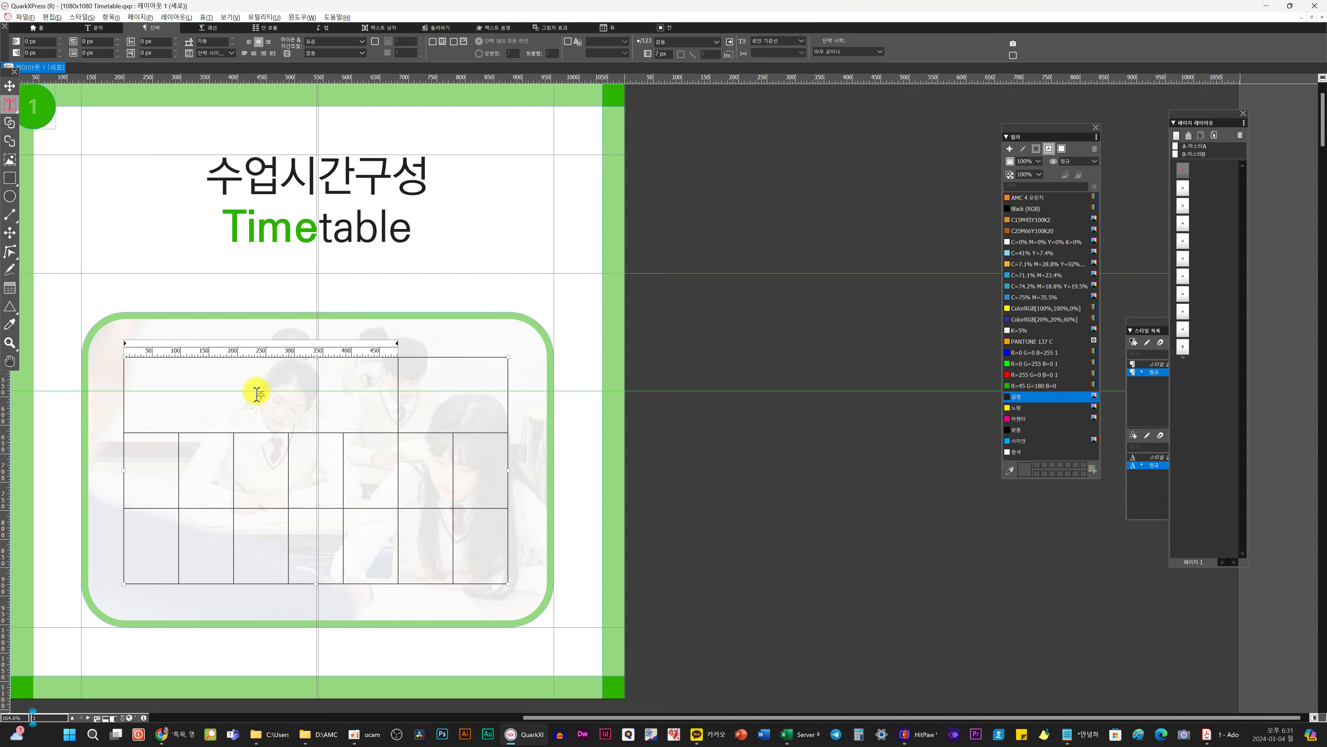
text(중)
click(444, 397)
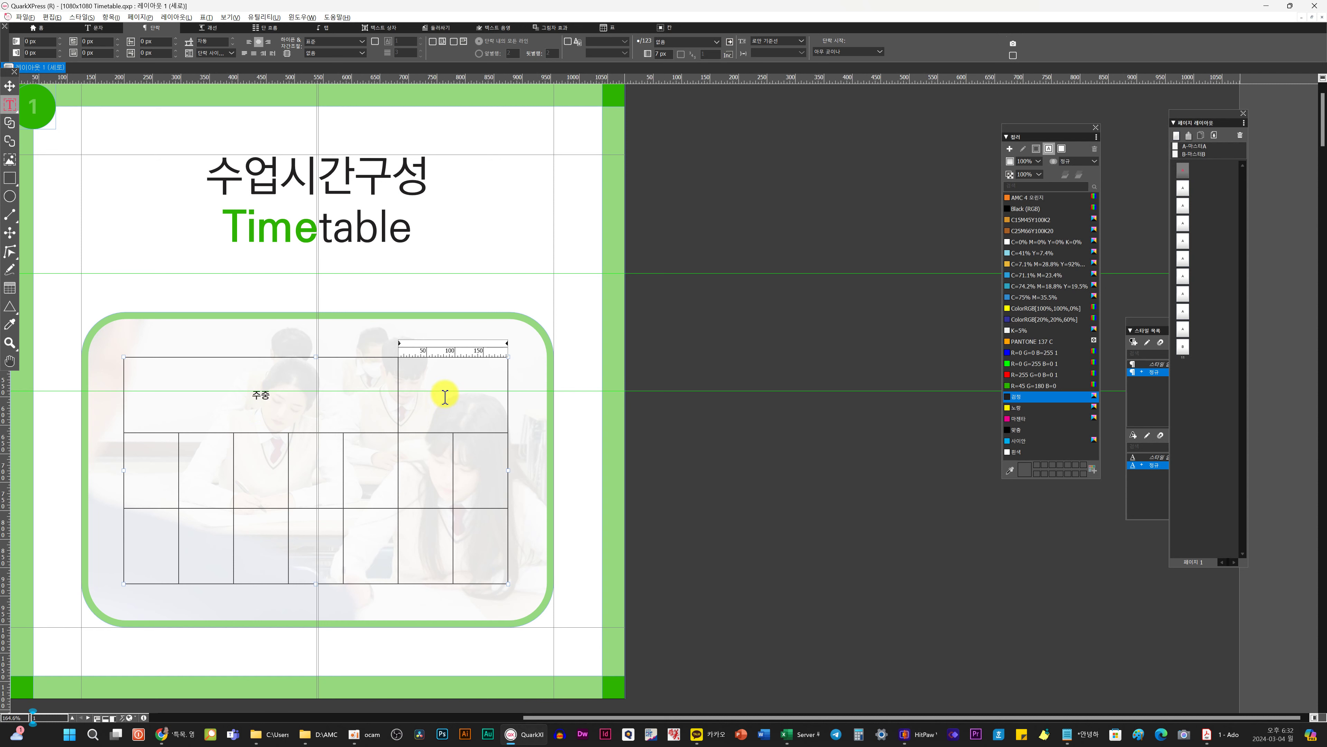
text(주마)
- Append "(인터넷 듣기)" to the 주중 header and an opening parenthesis to the 주말 header
click(269, 399)
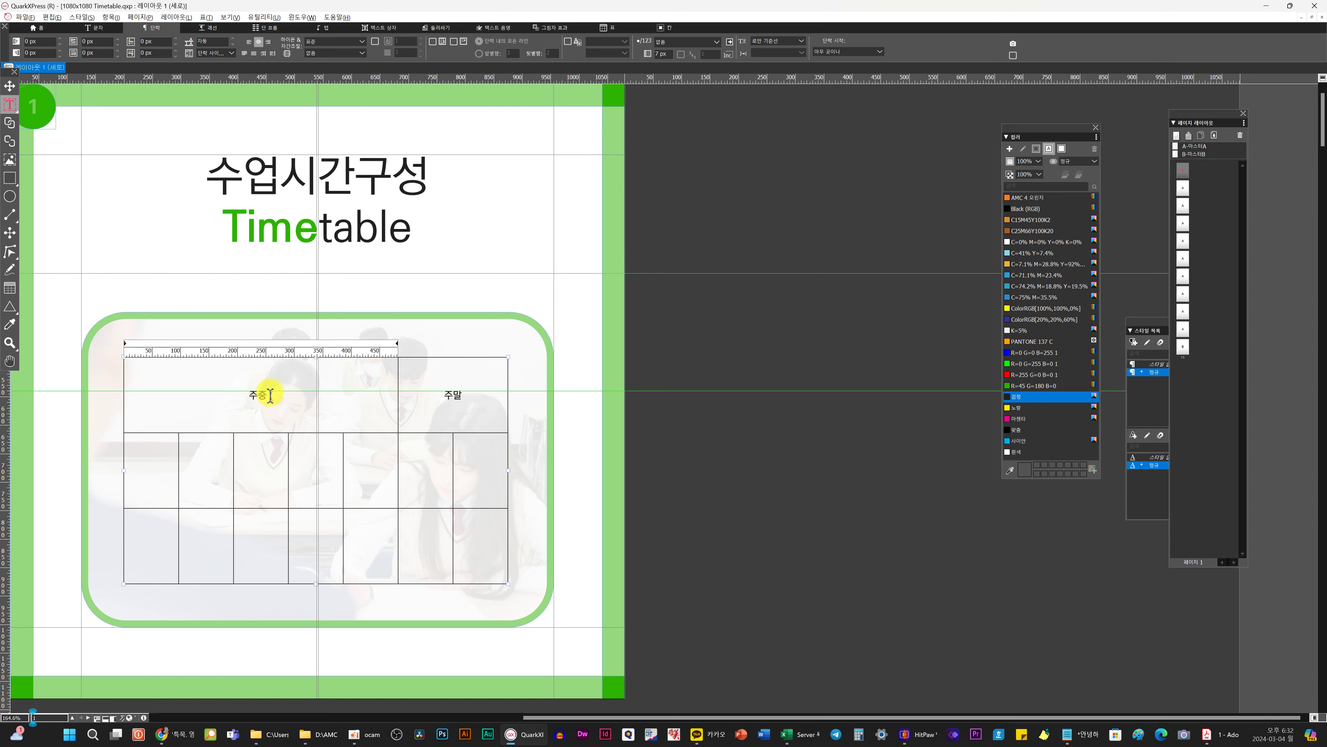
text((인)
text(터)
text(네)
text( 듣기)
text())
click(466, 396)
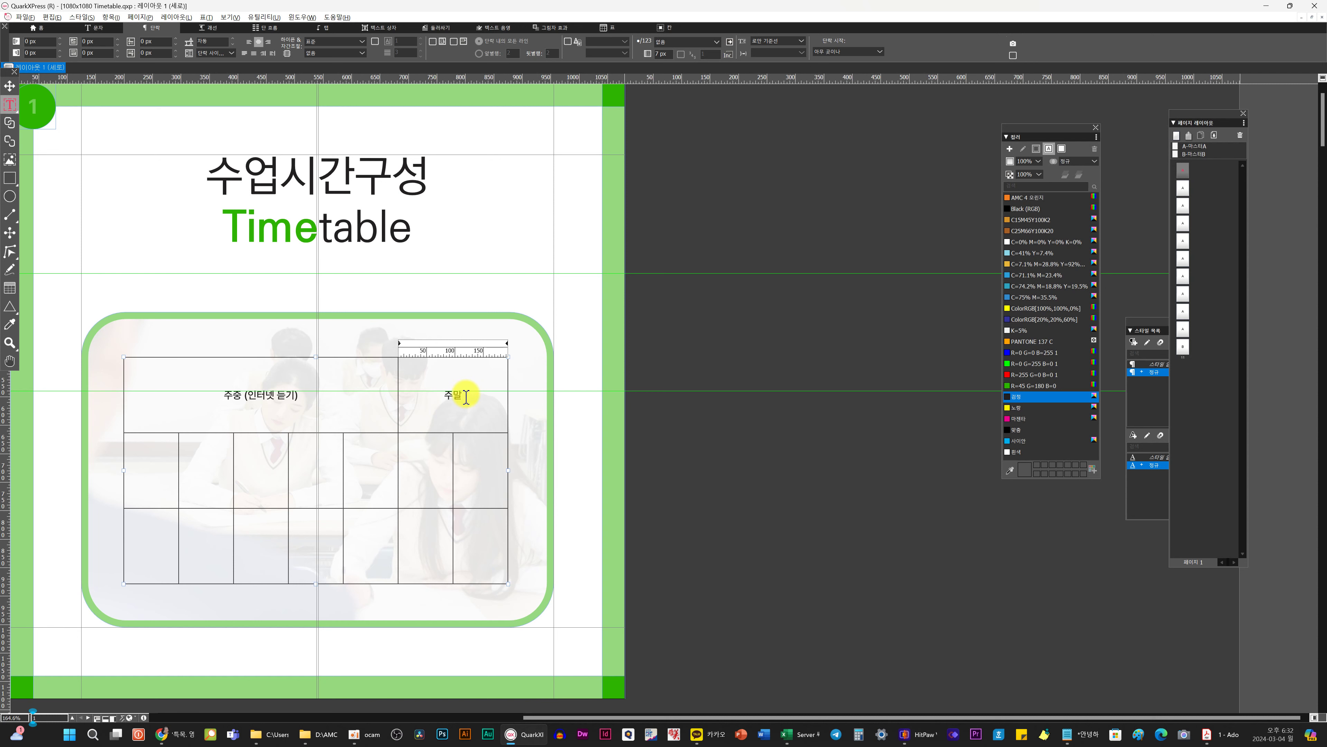
text(()
- Insert 온라인 before 인터넷 inside the parentheses of the 주중 header
click(251, 397)
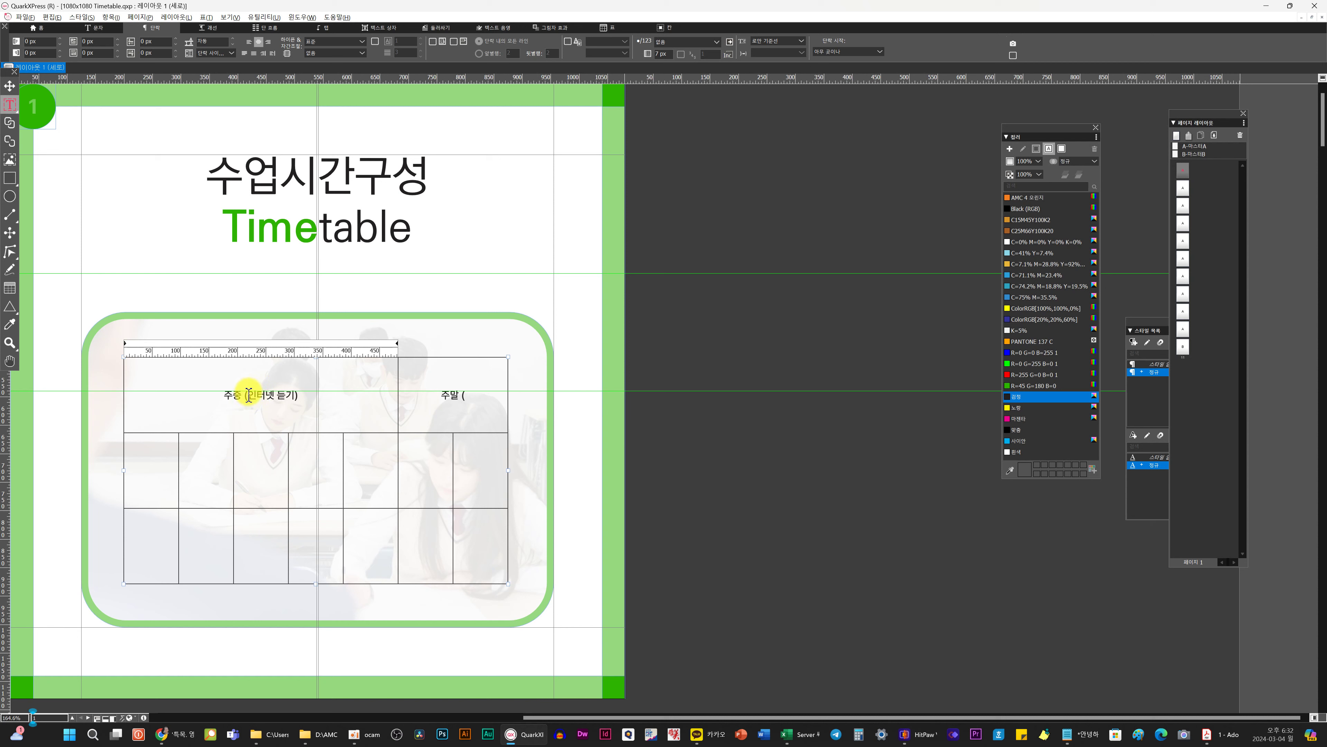
text(ㅂㅣㅡ)
key(BackSpace)
key(BackSpace)
text(ㅇㅗㄹㅏㅇㅣㄴ)
click(246, 399)
key(BackSpace)
text(ㅇㅗㄴ)
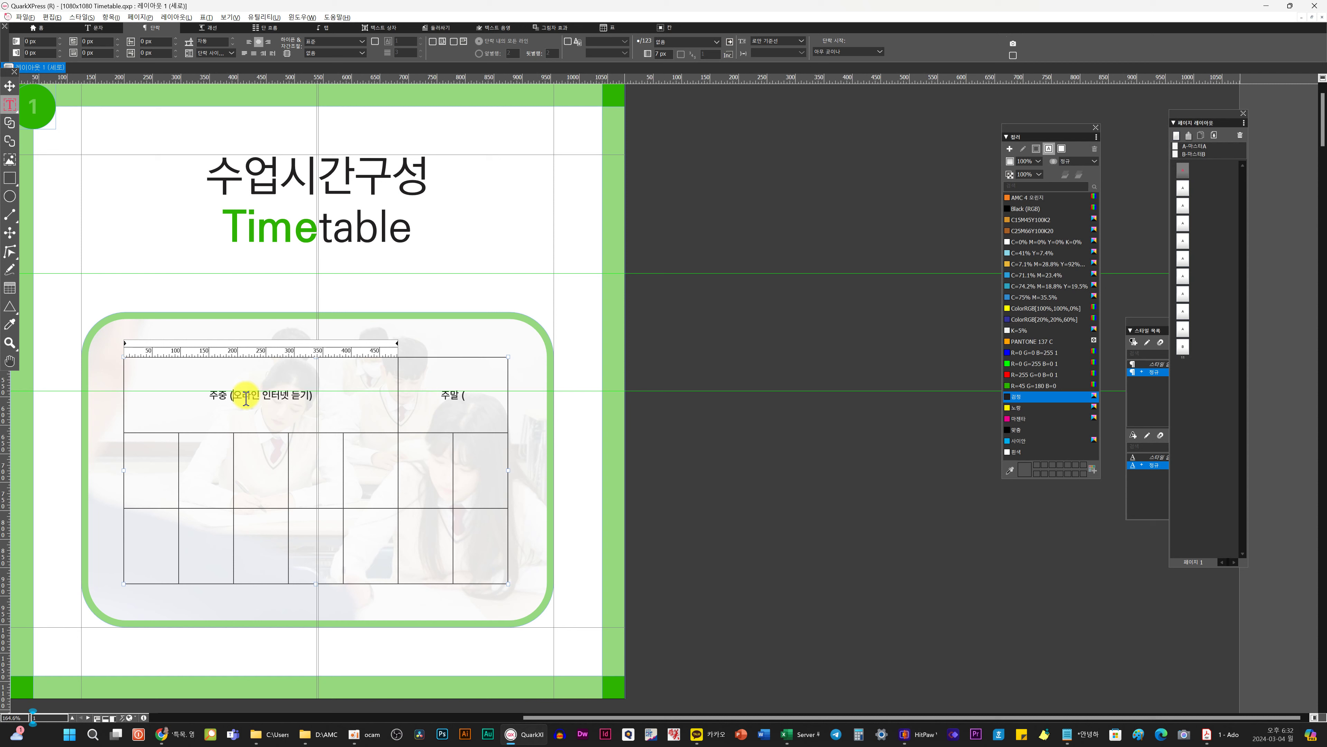
- Complete the 주말 header's parentheses with "오프라인, 수업참여)"
click(466, 396)
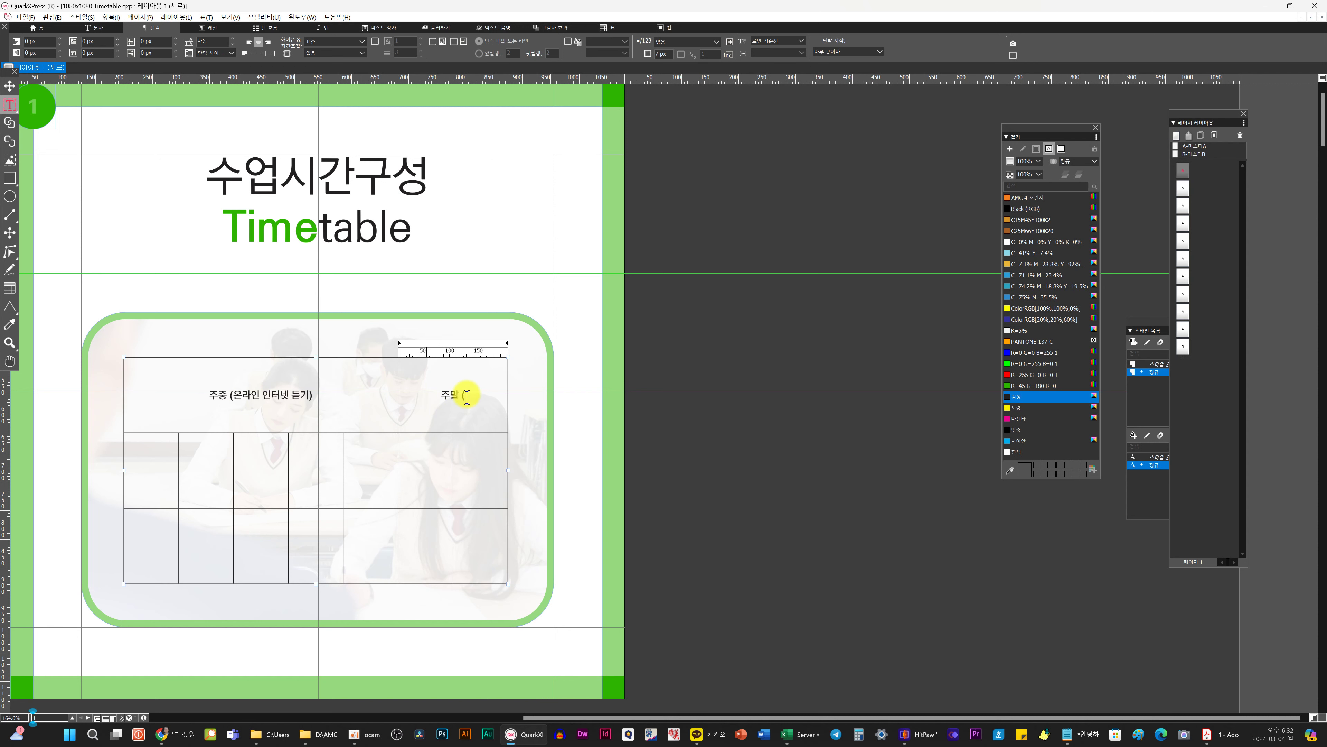
text(오프라)
text(이)
text(, 수업)
text(참여)
text())
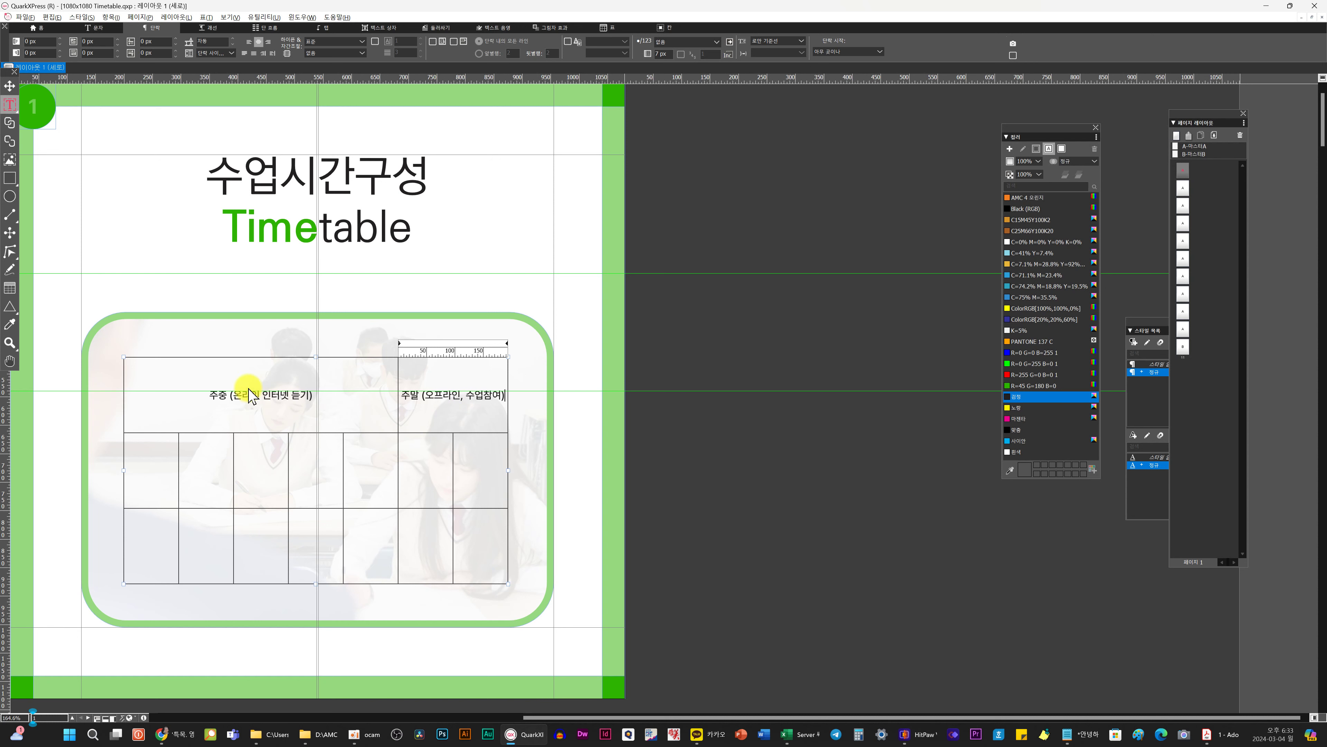
- Enter 월, 화, 수 and 목 in the first four cells of the table's second row
click(233, 400)
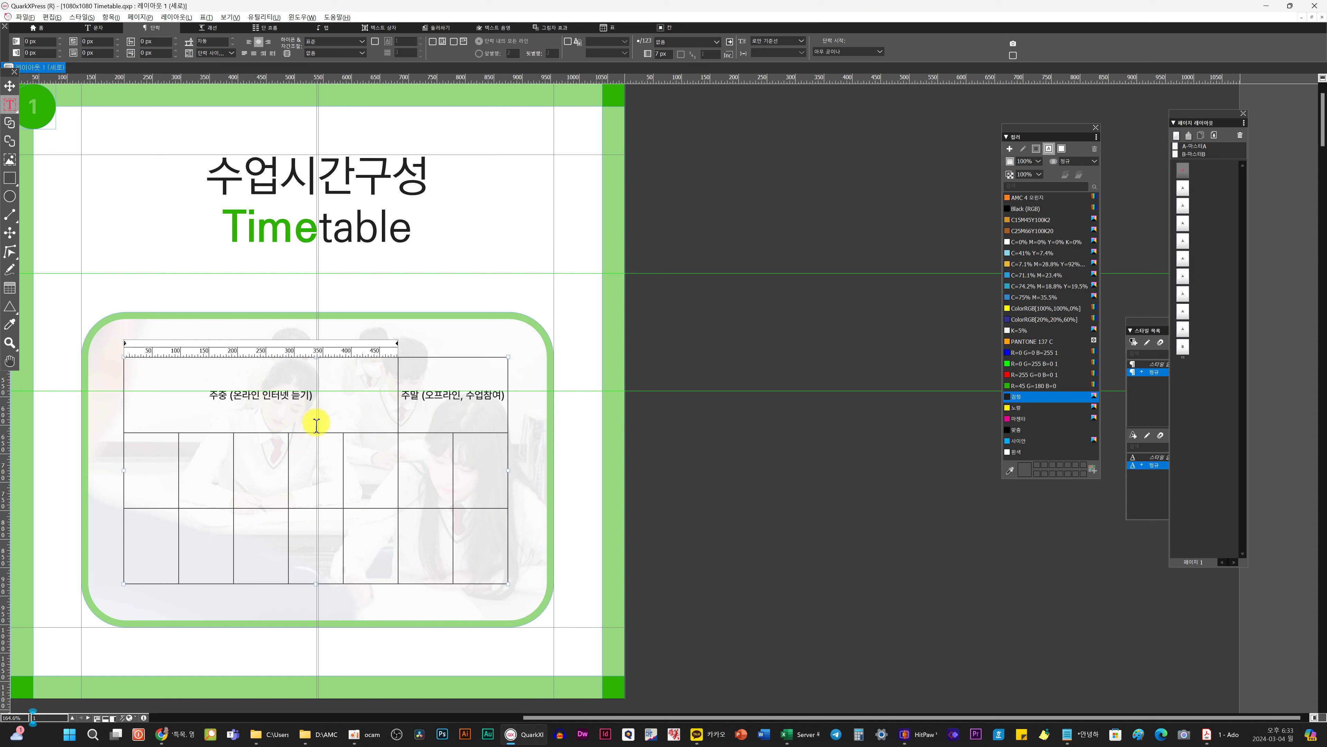
click(216, 470)
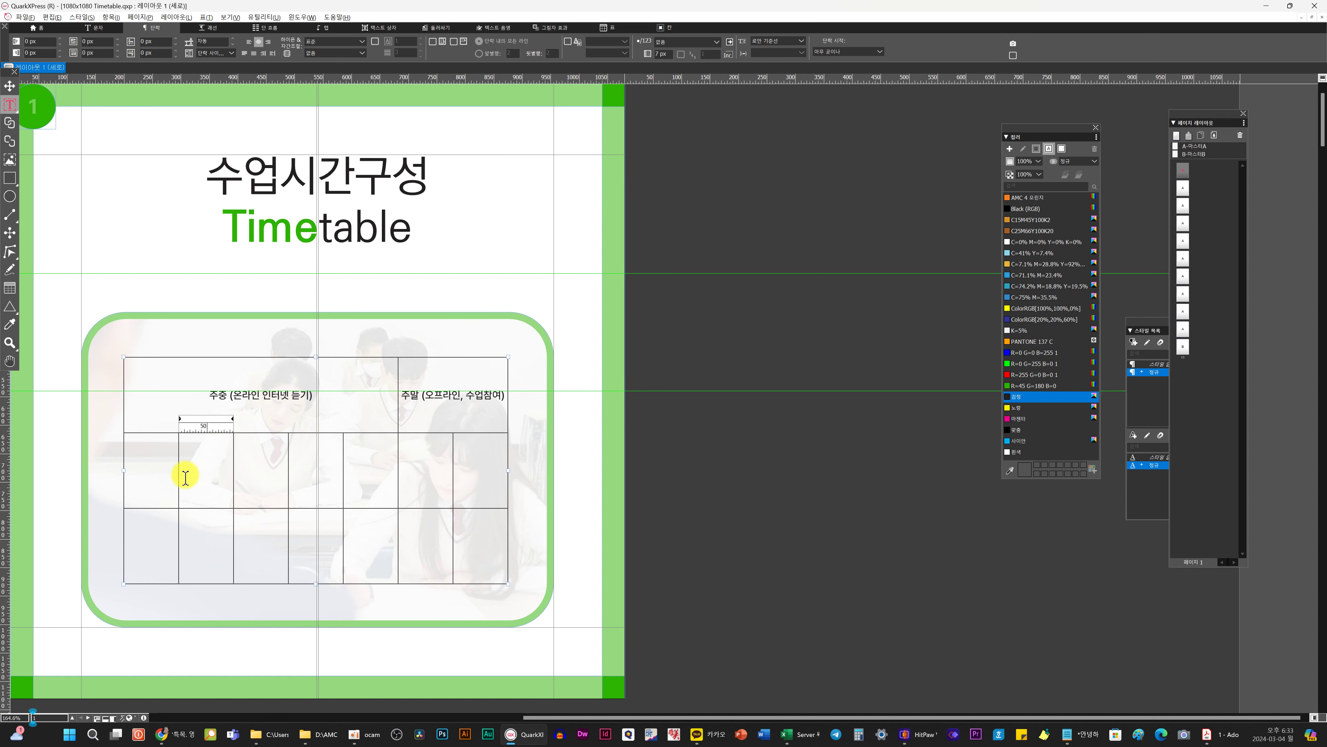
click(161, 470)
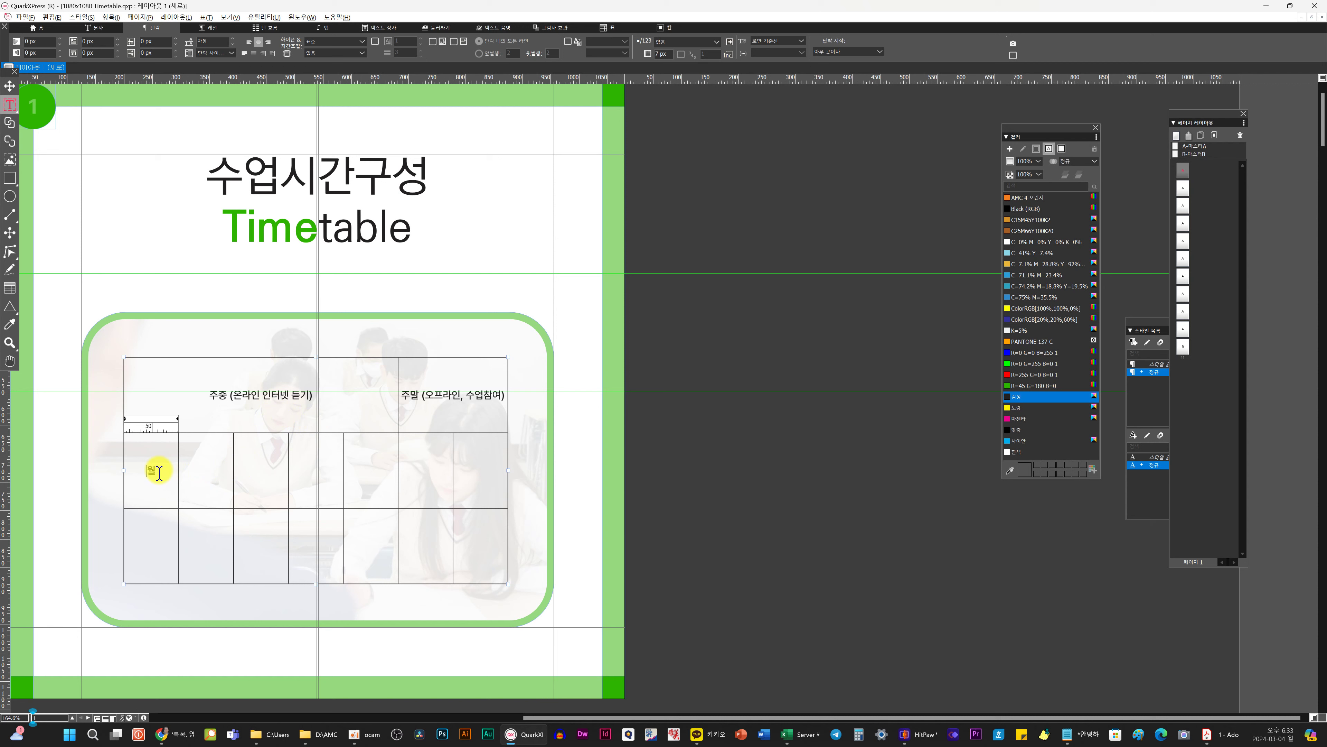
click(208, 474)
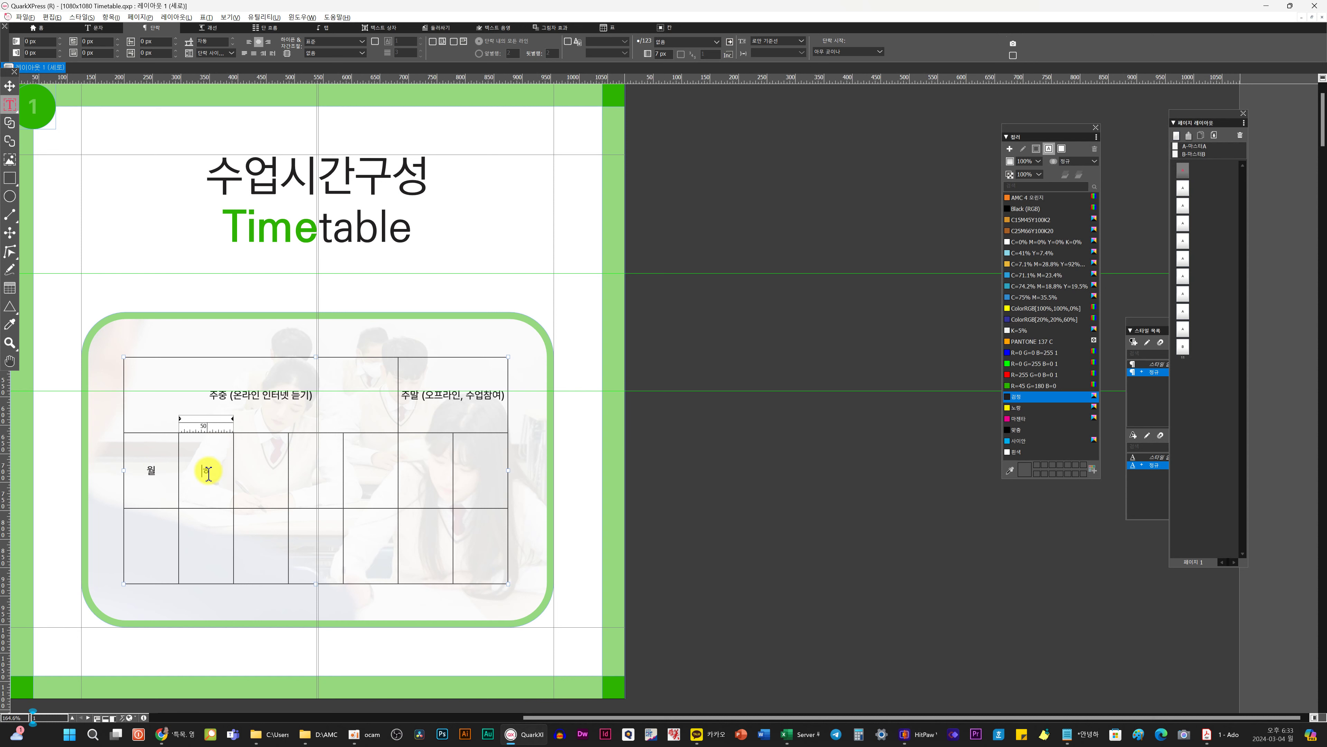
text(화)
click(254, 469)
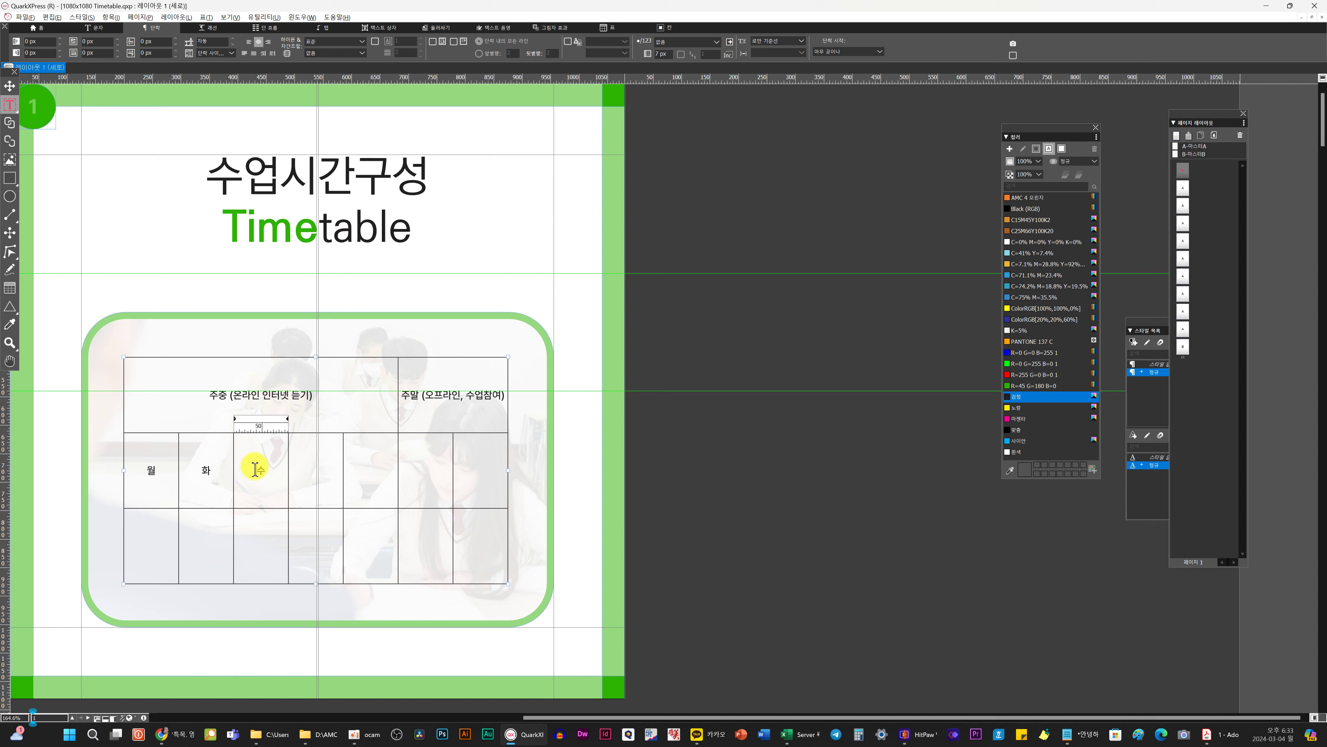
text(수)
click(317, 469)
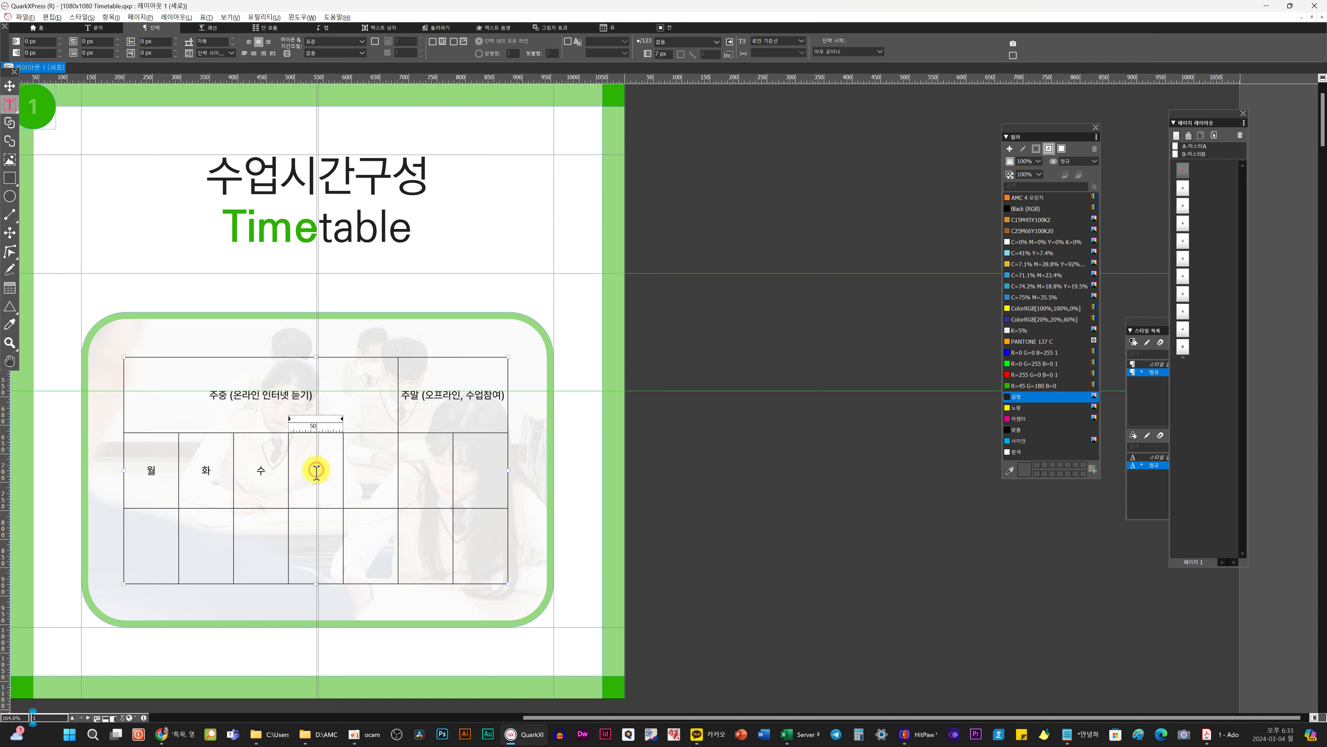
text(목)
key(Caps_Lock)
- Enter 금, 토 and 일 in the last three cells of the table's second row
click(363, 464)
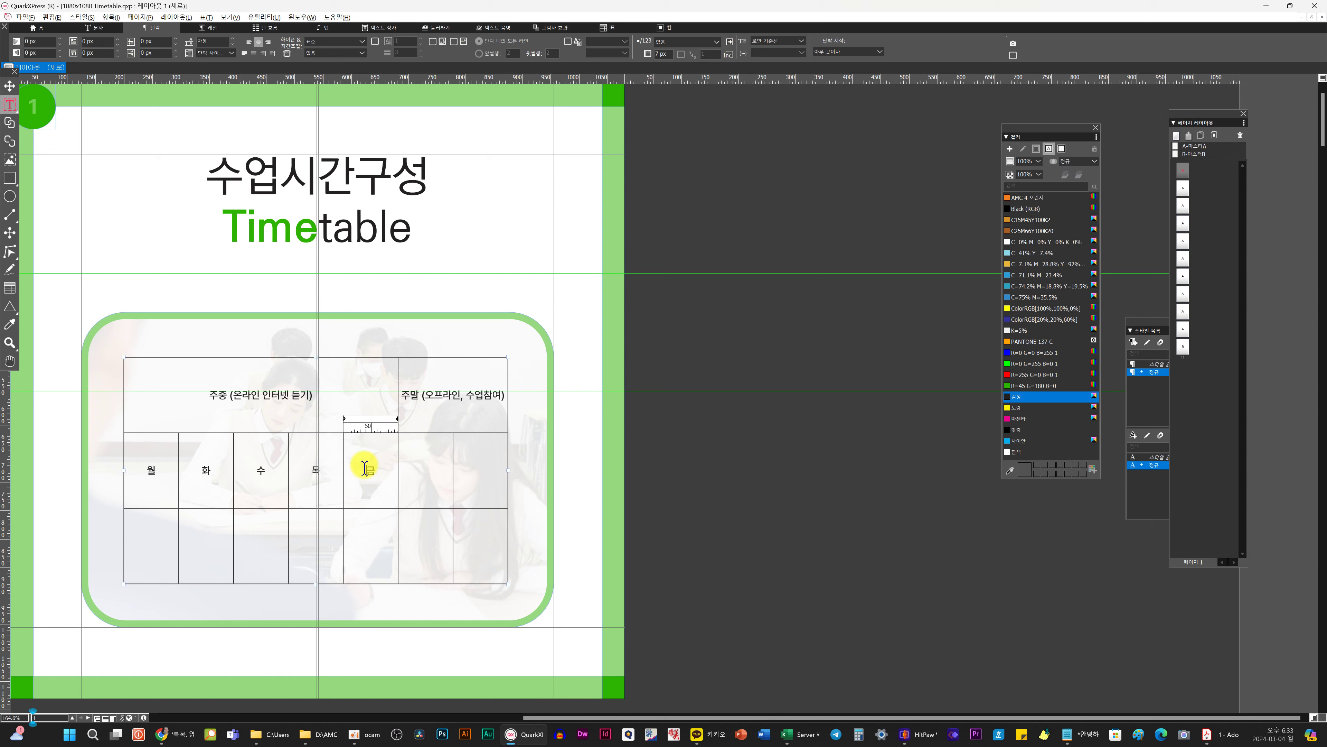
click(425, 470)
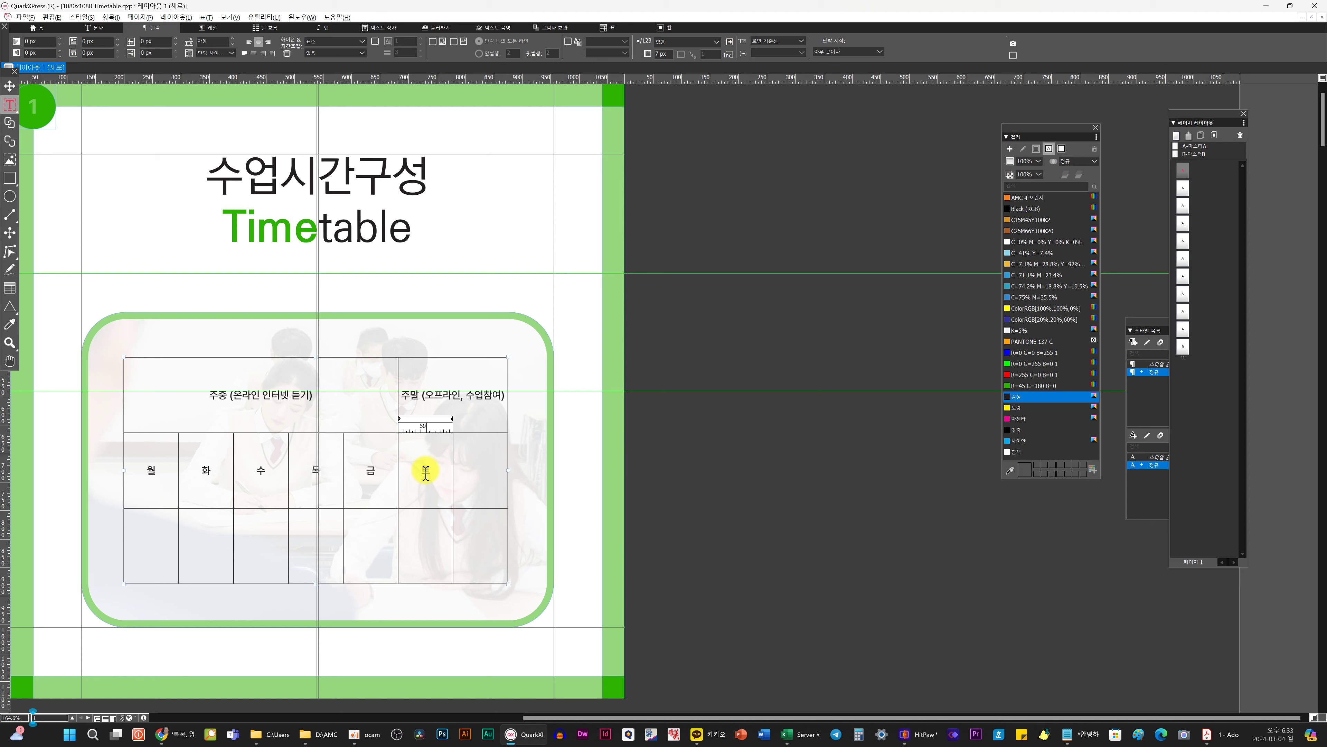
click(483, 469)
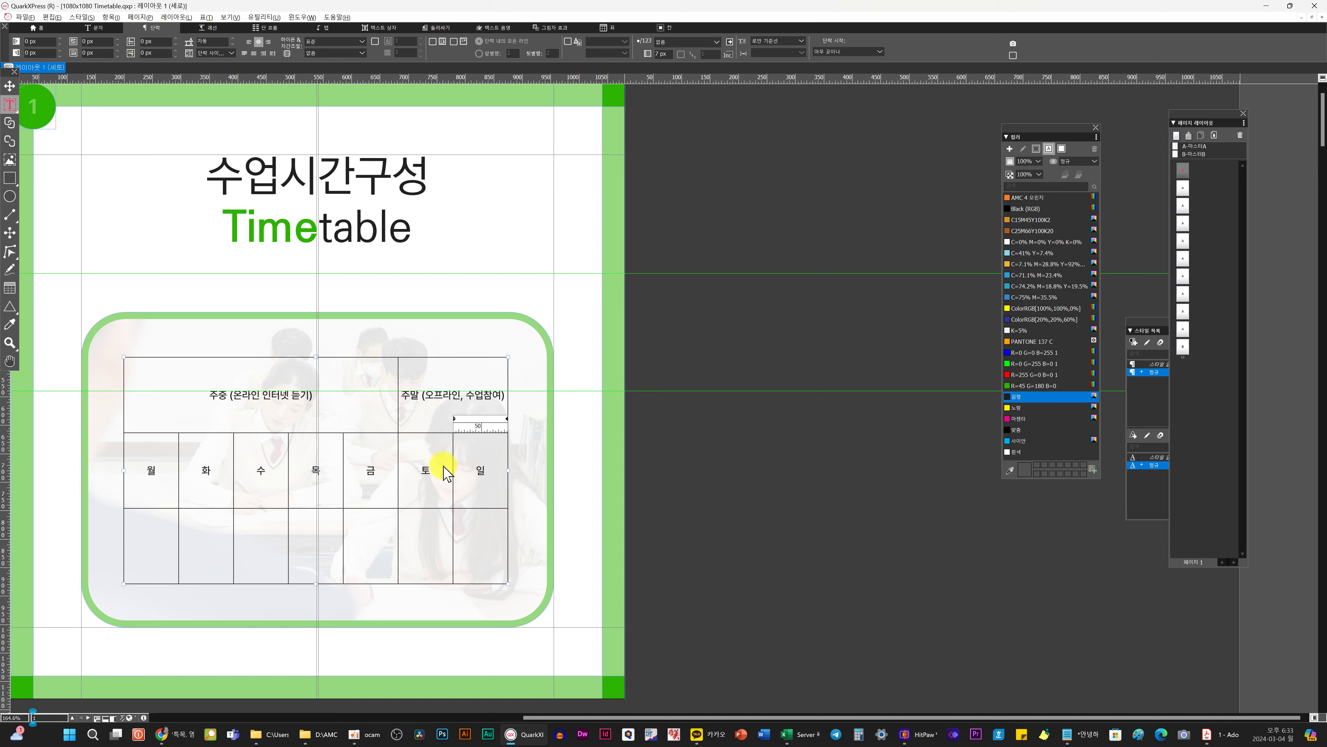
click(515, 268)
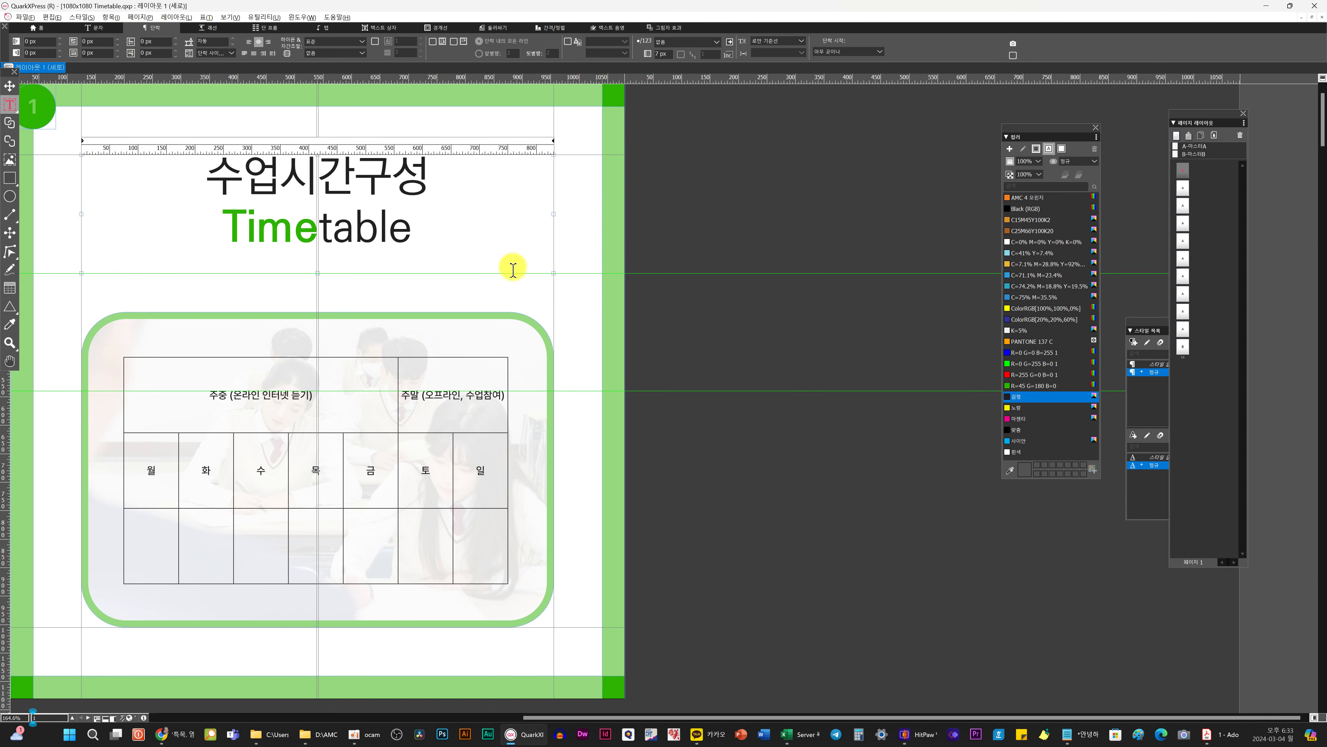
click(245, 466)
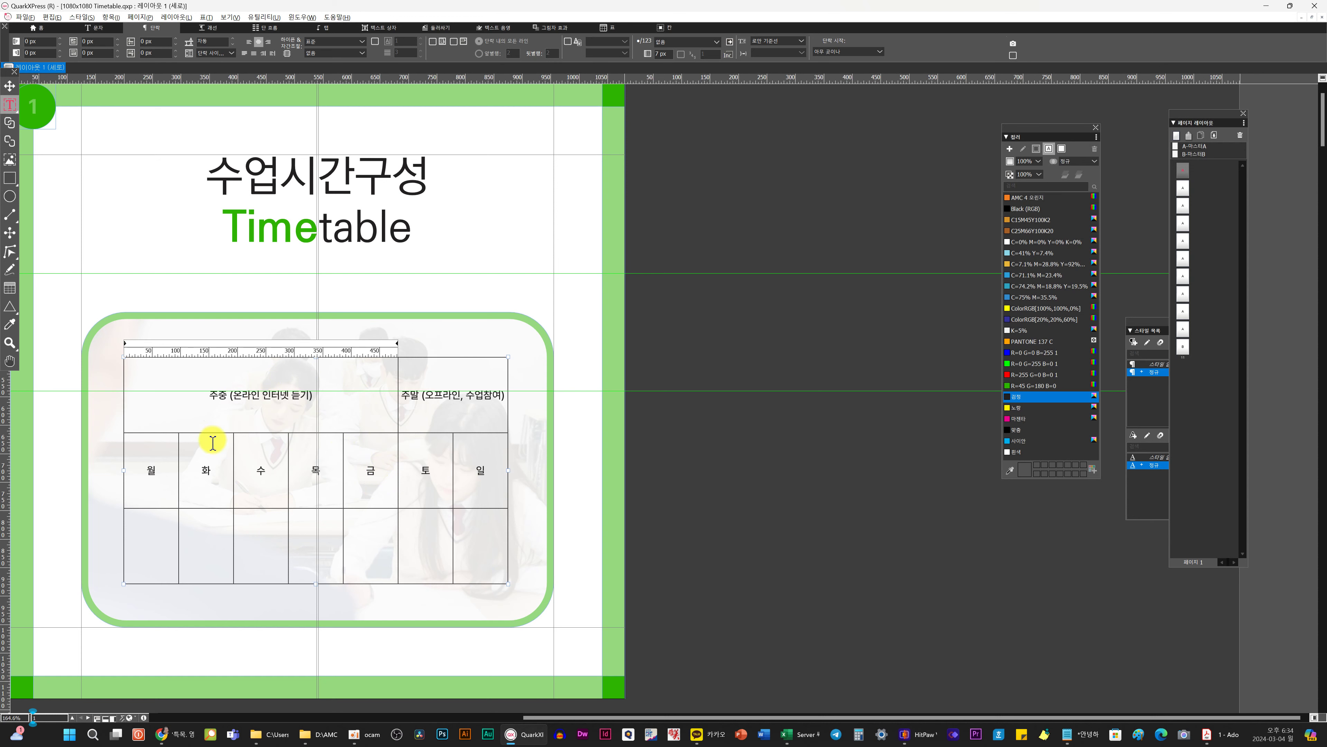
- Try to insert a column to the right of the selected bottom-row cells
click(170, 544)
drag(170, 544, 488, 559)
right_click(465, 536)
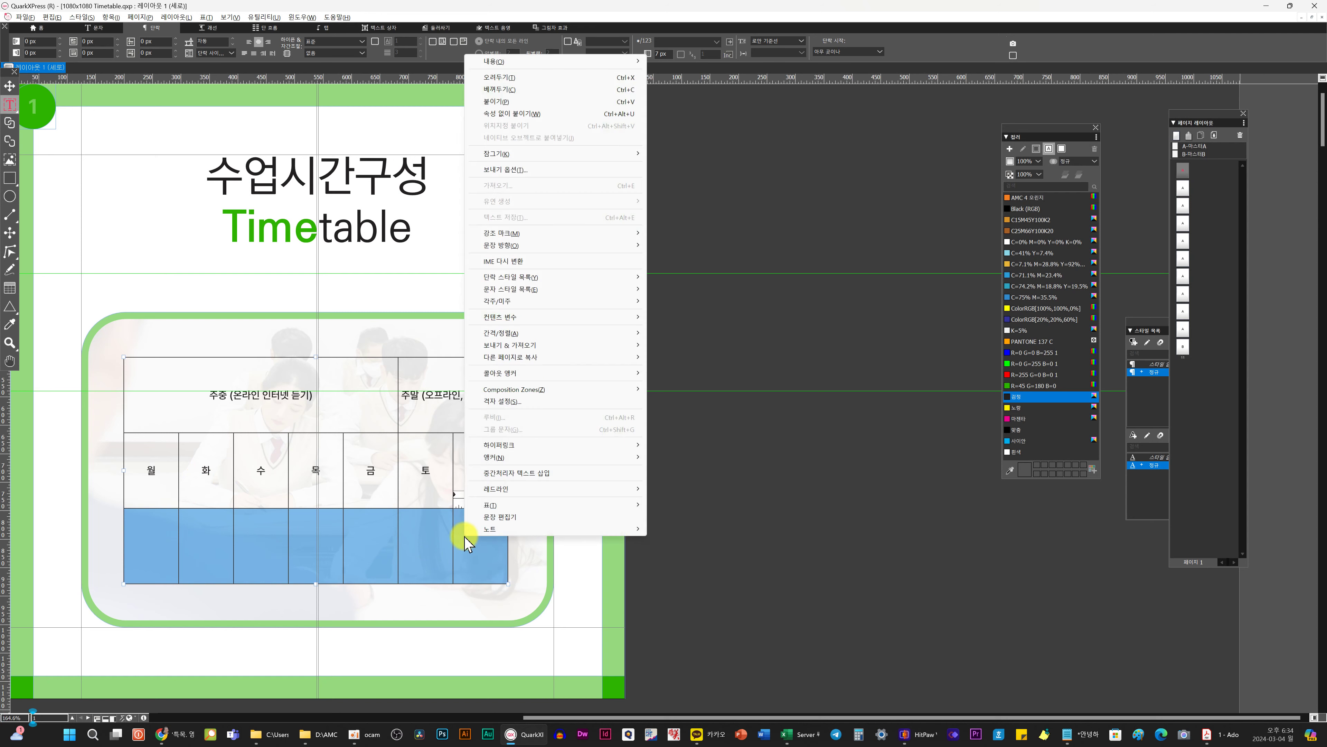
mouse_move(500, 505)
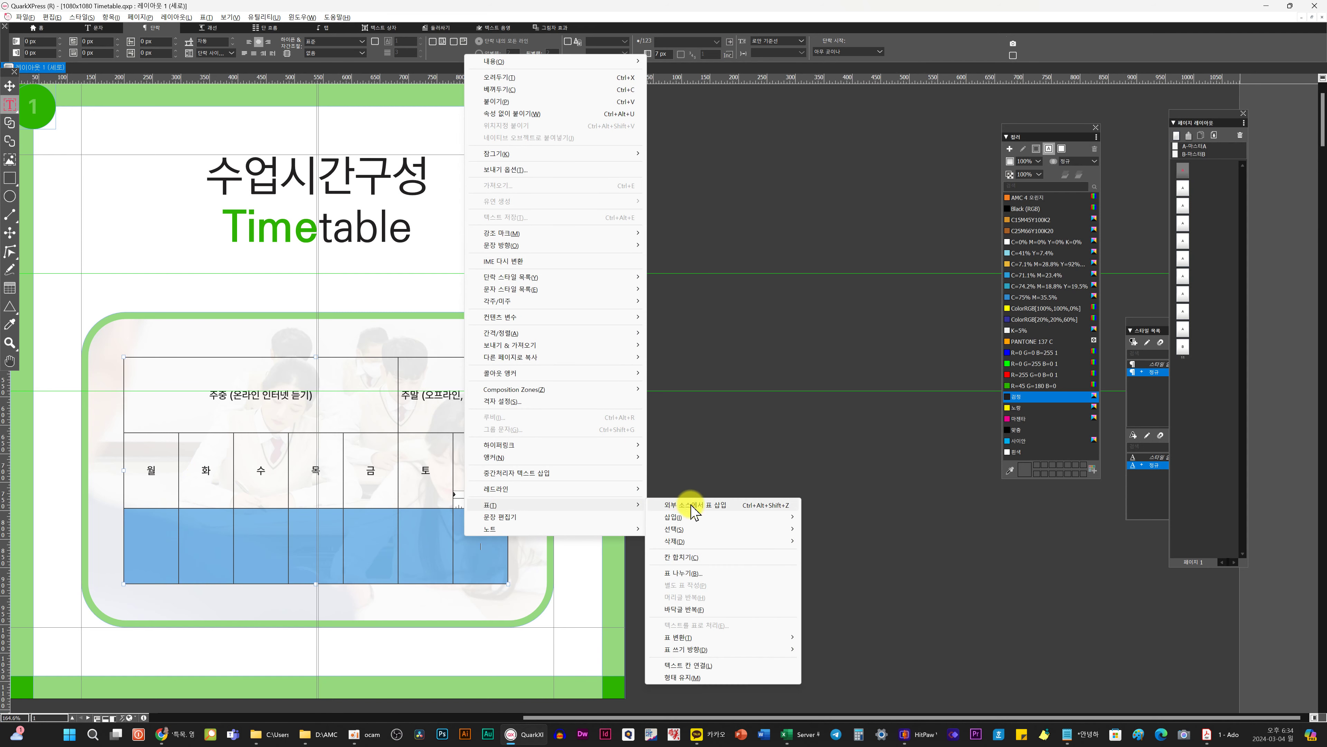
mouse_move(685, 517)
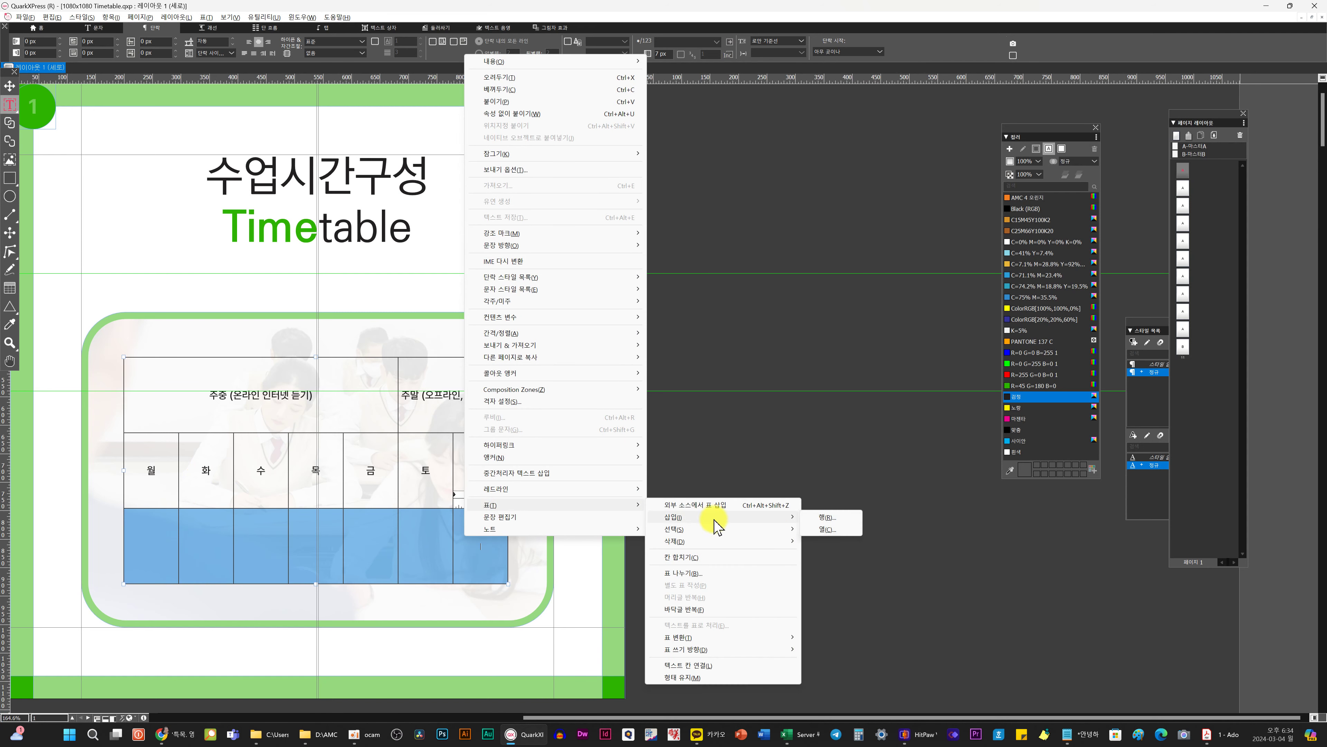
click(833, 529)
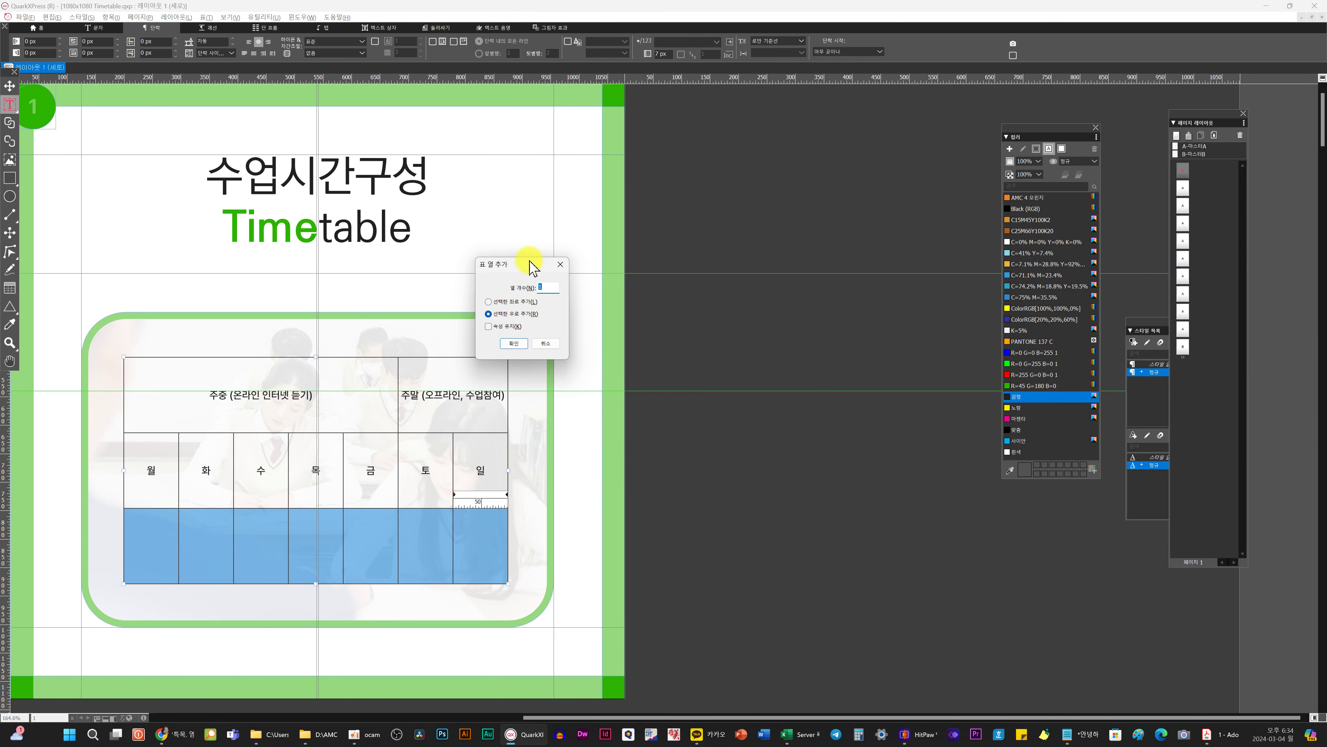
click(513, 344)
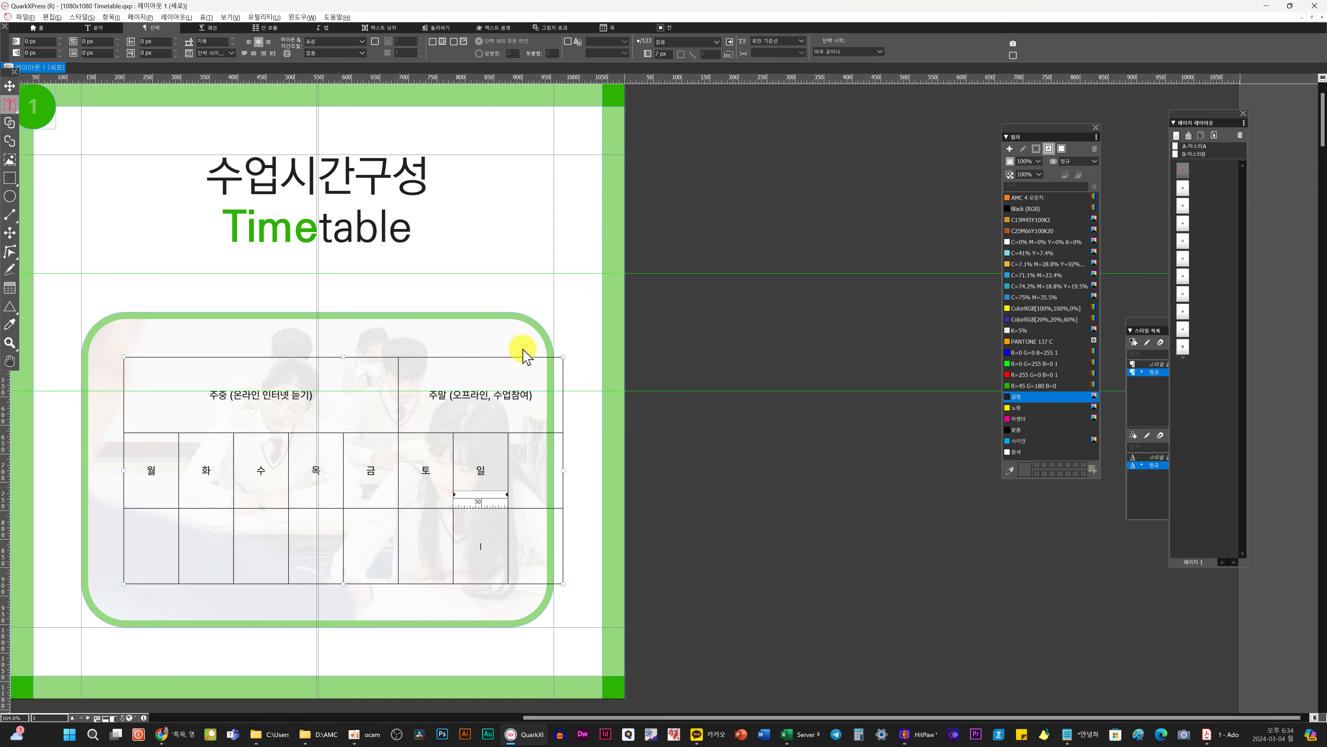
key(ctrl+z)
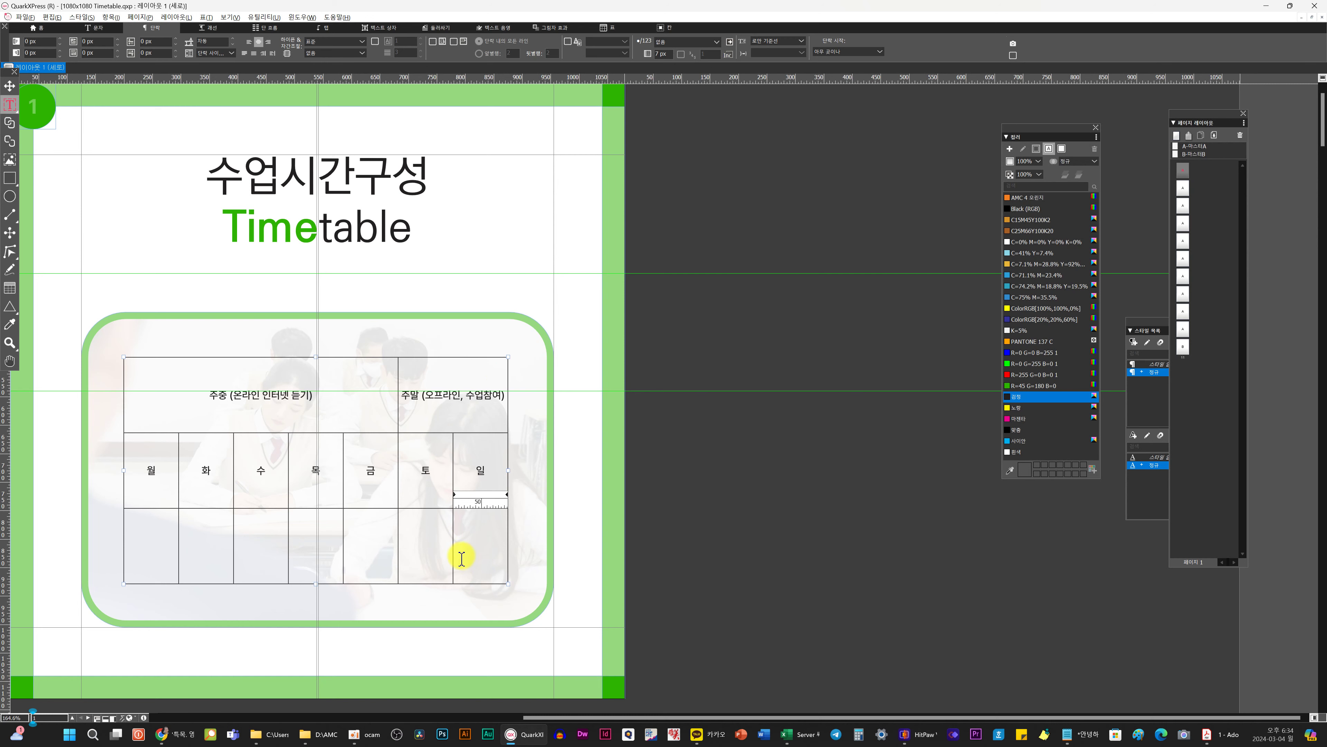
- Insert a row below the table's empty bottom row, keeping the attributes of the selected row
click(193, 533)
click(154, 537)
drag(151, 536, 466, 548)
right_click(461, 538)
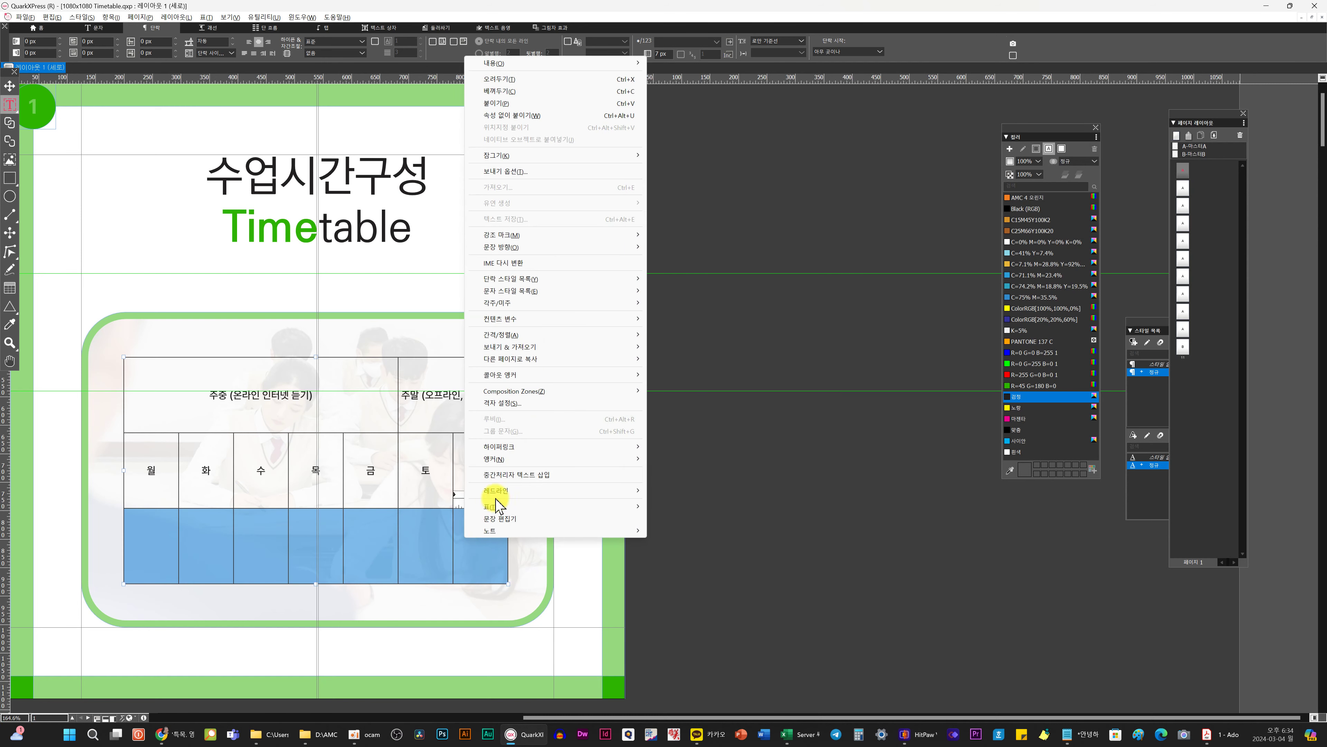
mouse_move(634, 507)
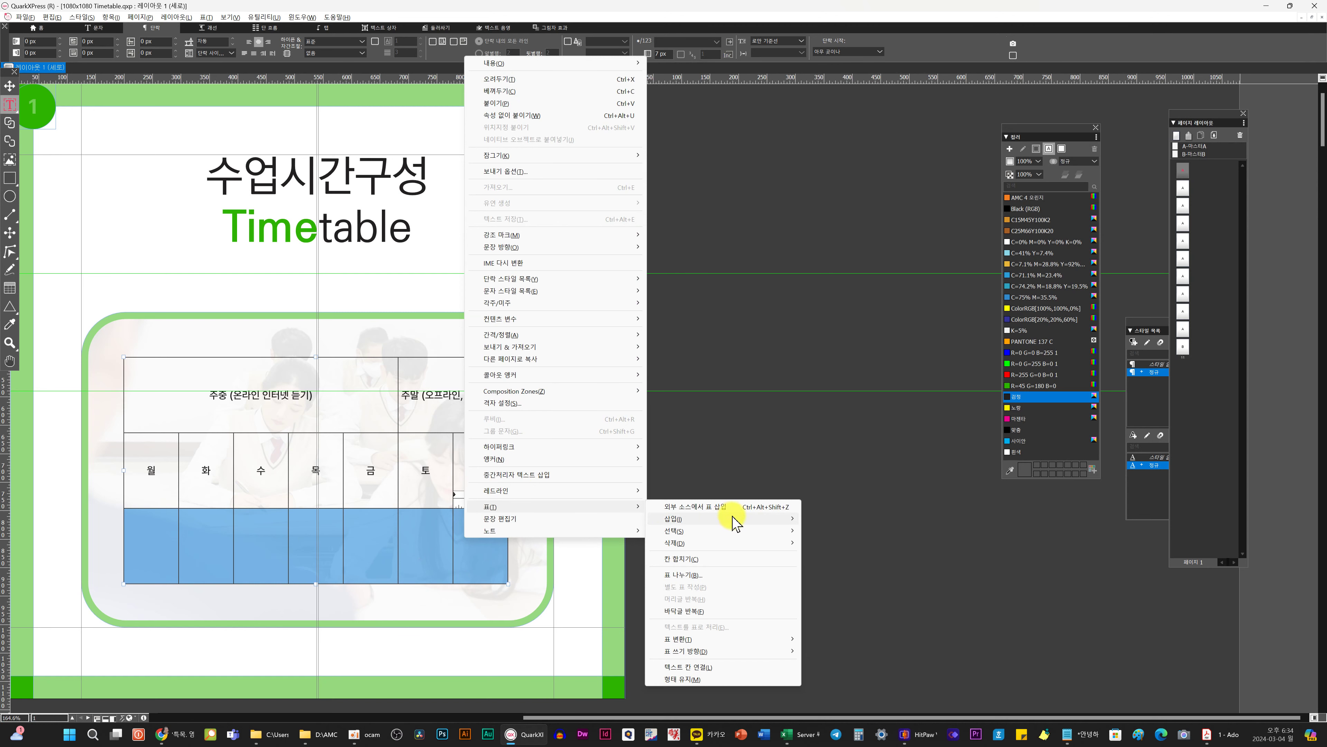
mouse_move(761, 519)
click(831, 523)
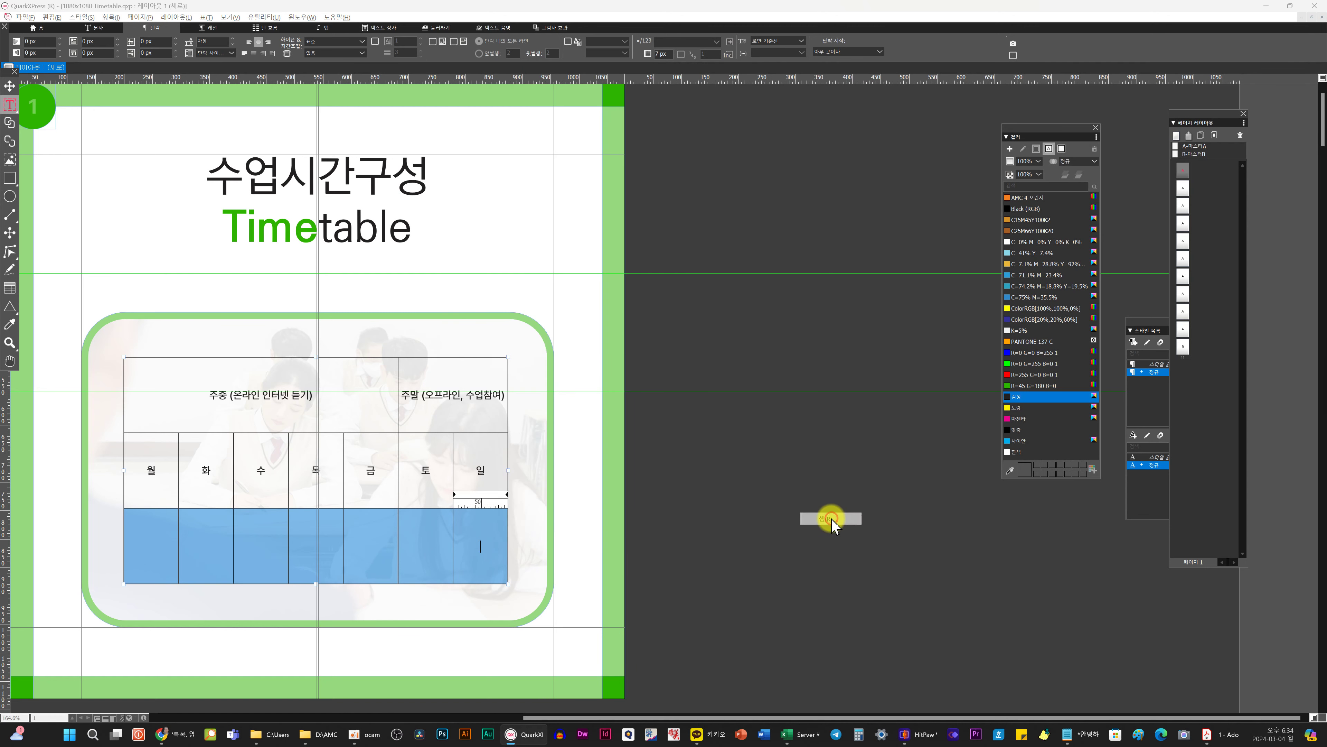
drag(950, 348, 450, 297)
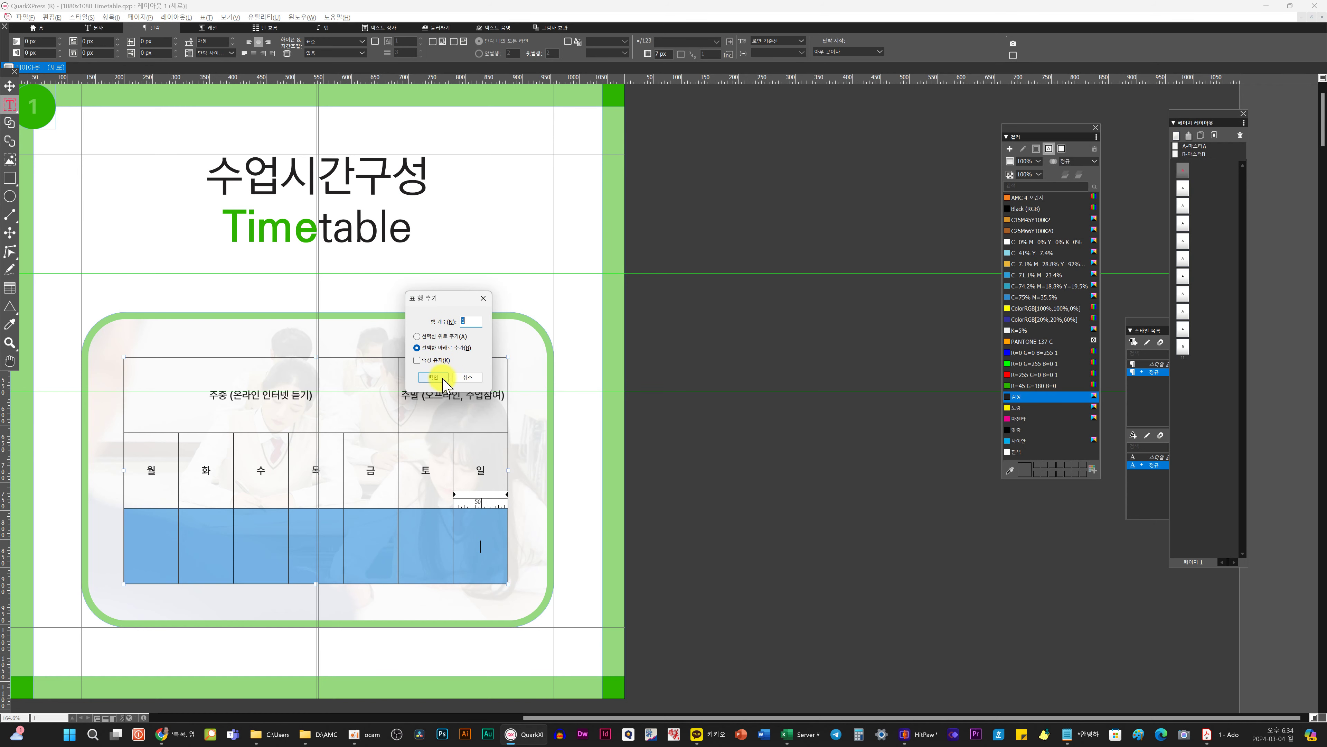
click(416, 360)
click(433, 377)
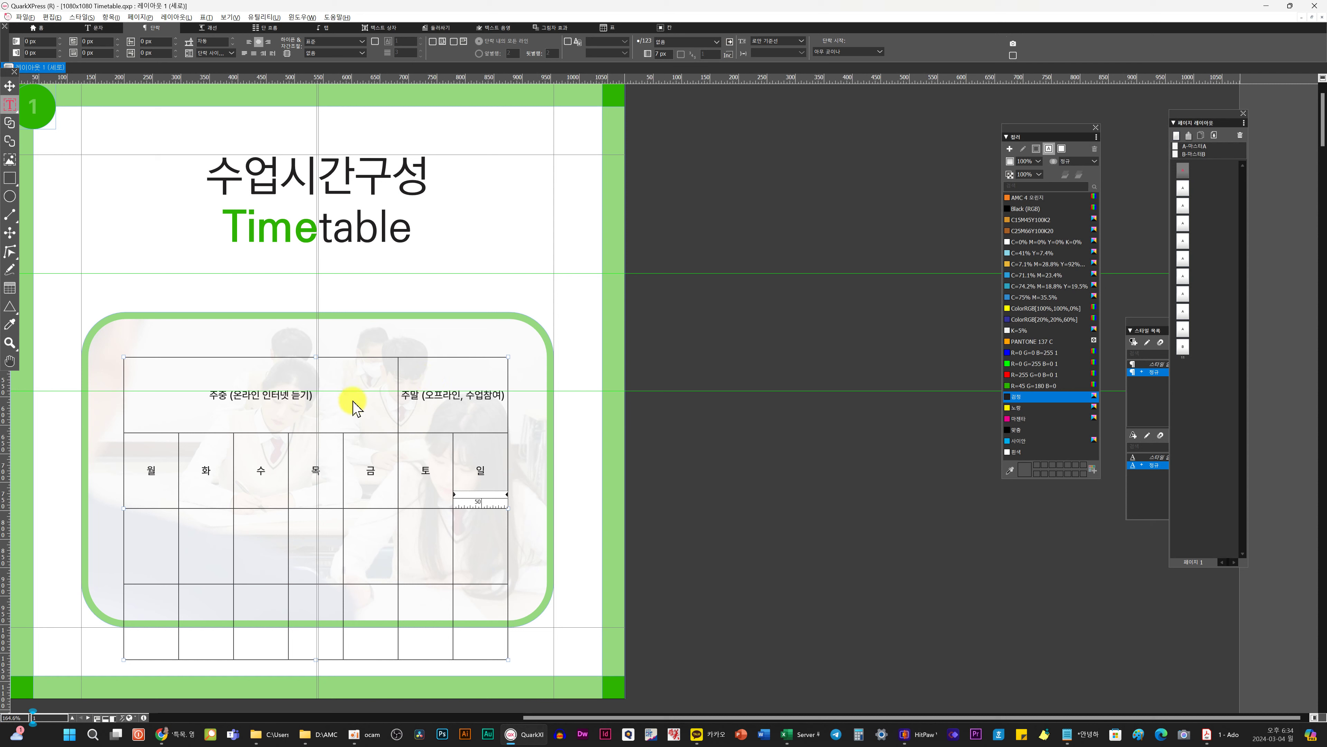
click(382, 536)
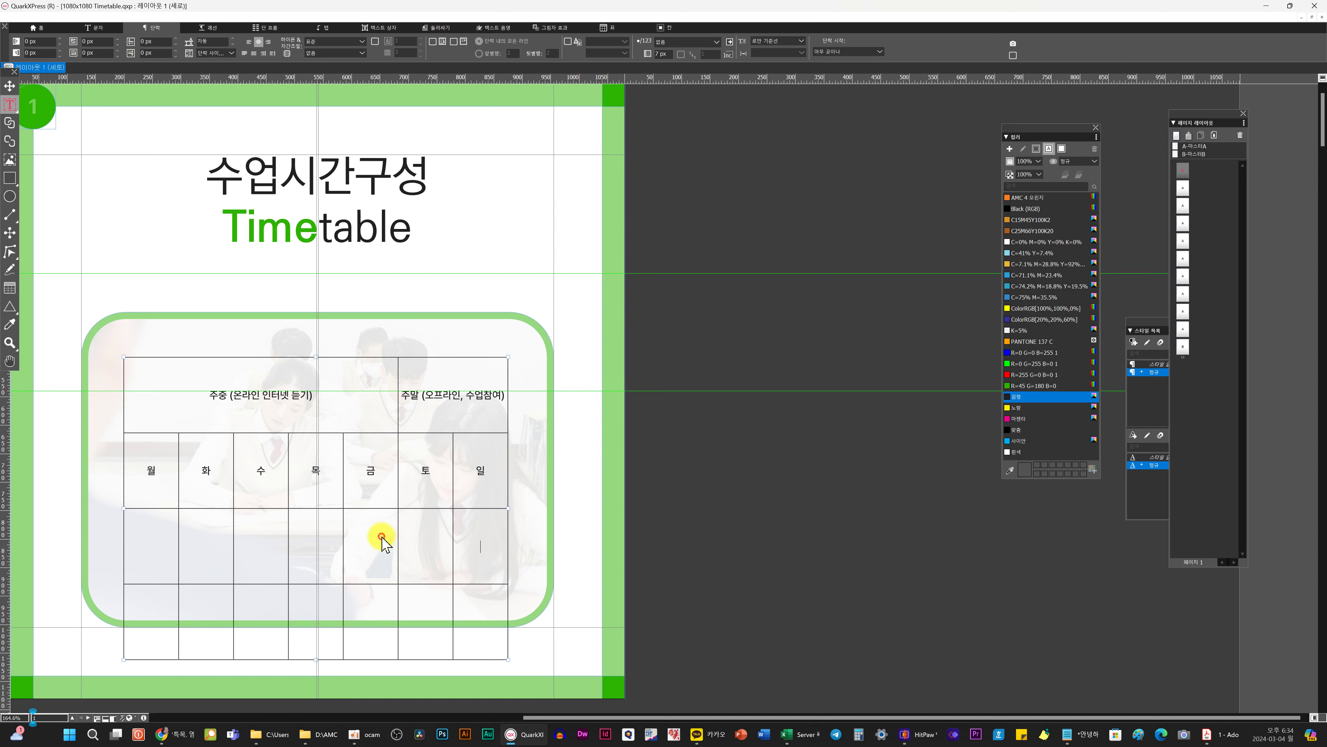
click(163, 543)
drag(163, 543, 474, 551)
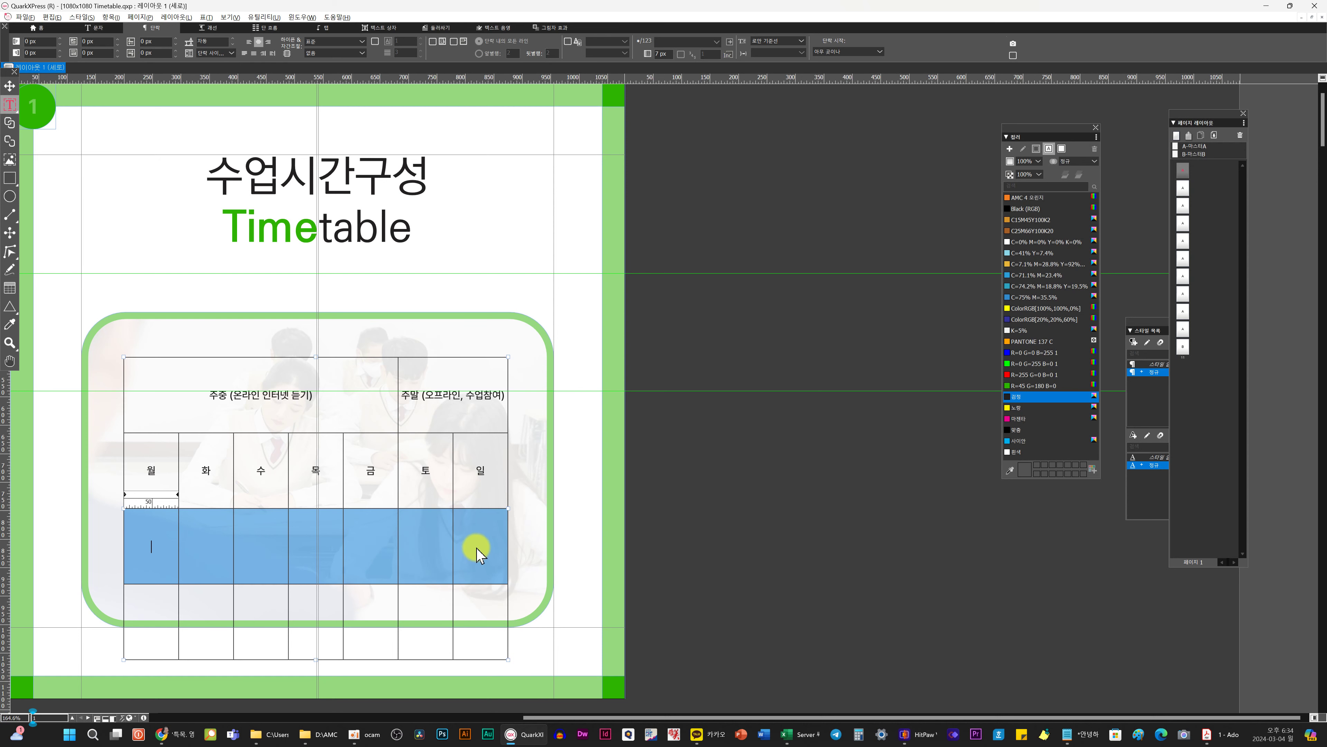
- Move the table up inside the rounded green picture frame, to X 195 px and Y 412 px
click(10, 86)
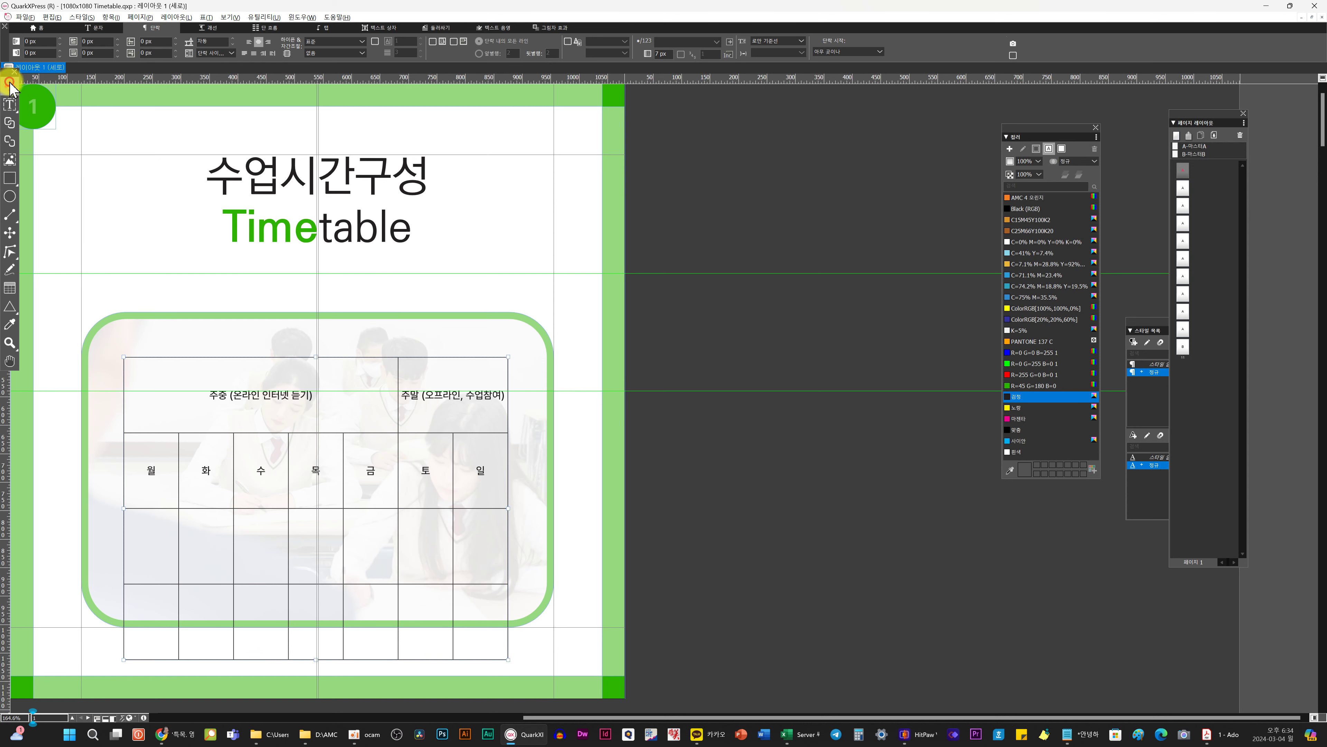
drag(341, 357, 348, 294)
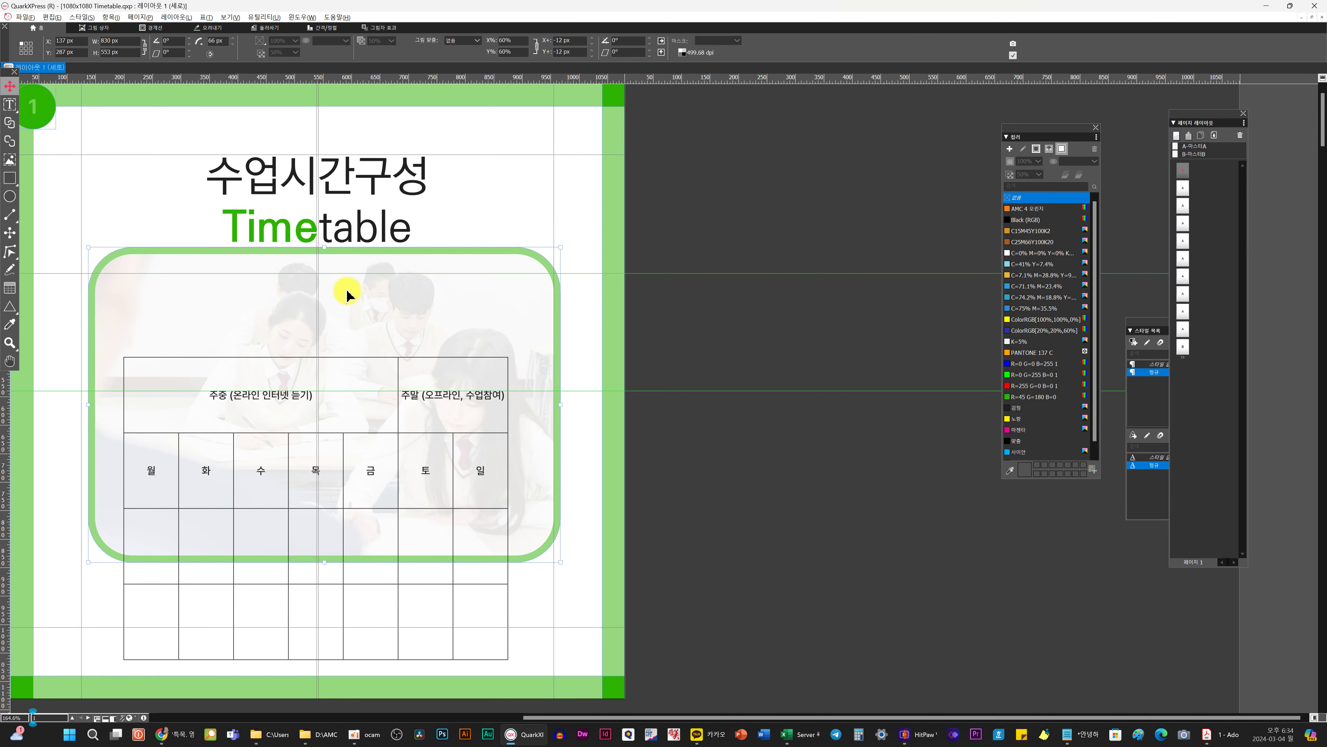
key(ctrl+z)
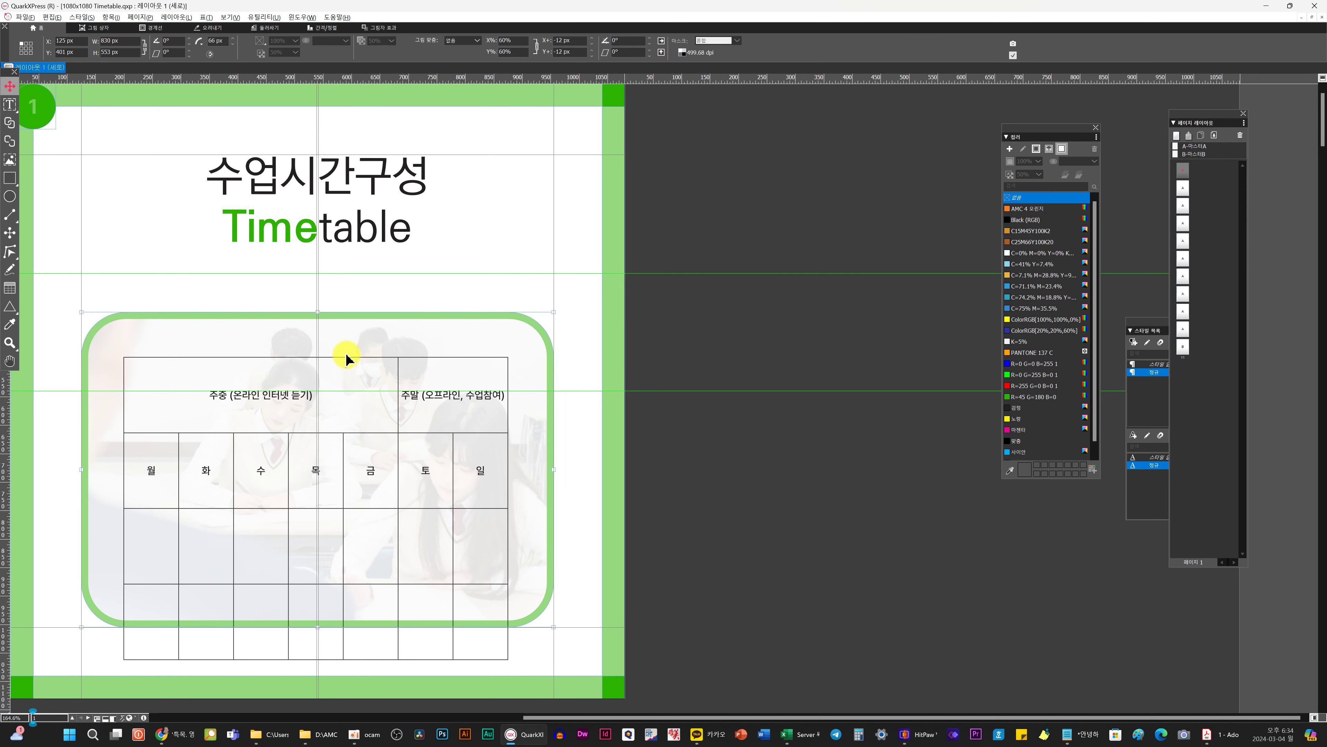
click(341, 653)
drag(341, 648, 340, 611)
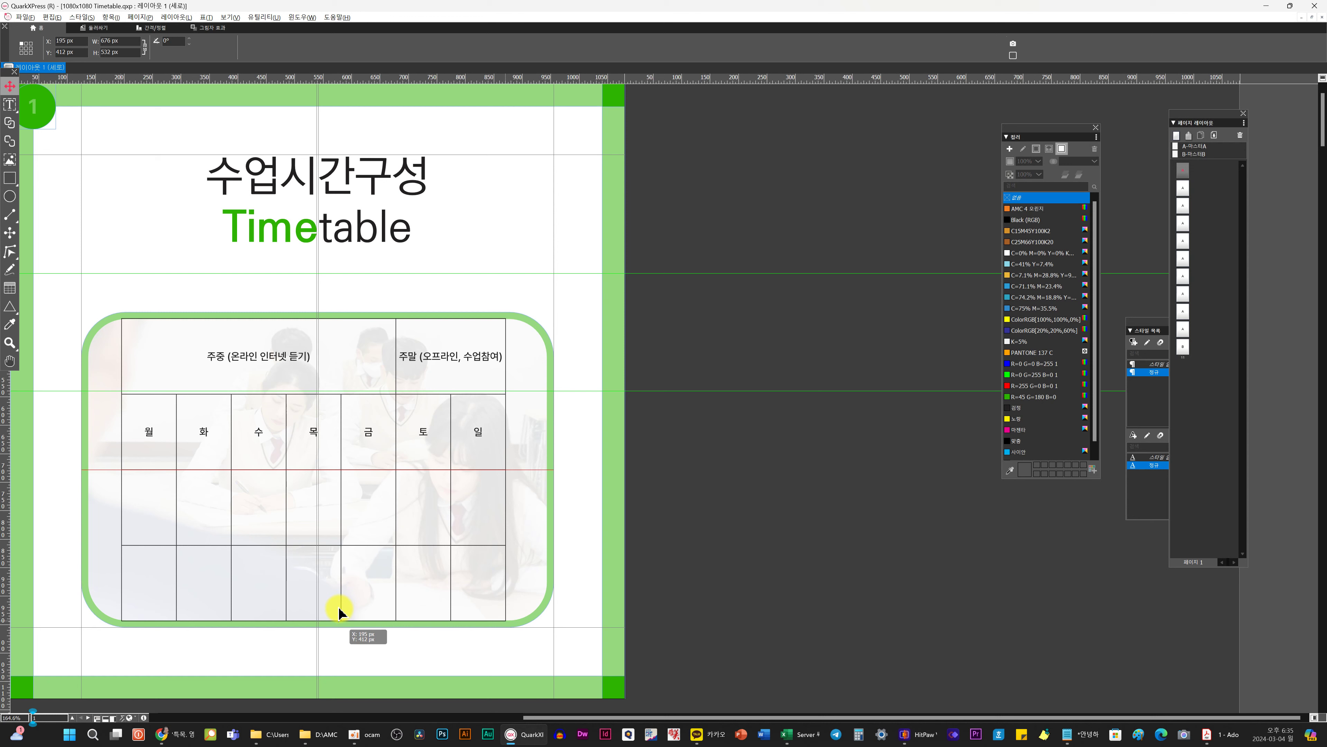
drag(339, 610, 340, 611)
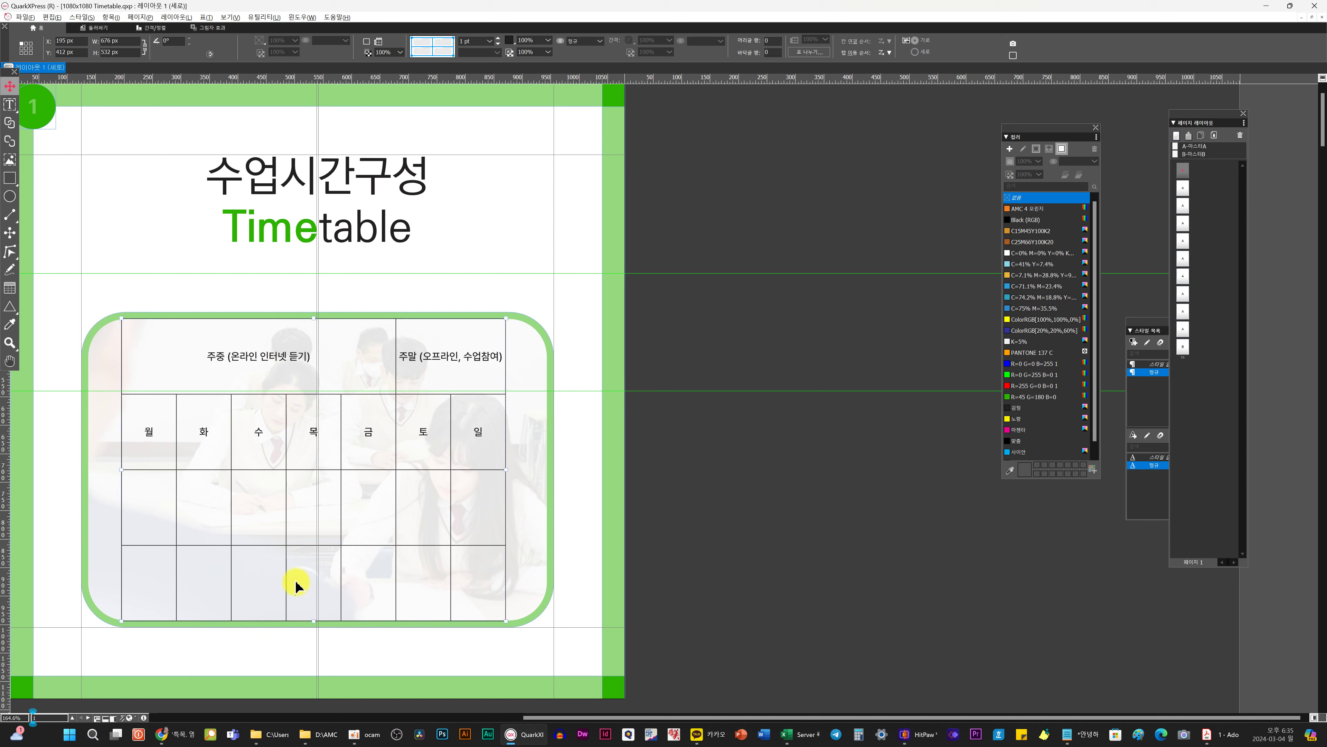
- Widen the table on both sides to the inner edges of the green frame, starting at X 135 px and about 809 px wide
drag(119, 468, 85, 471)
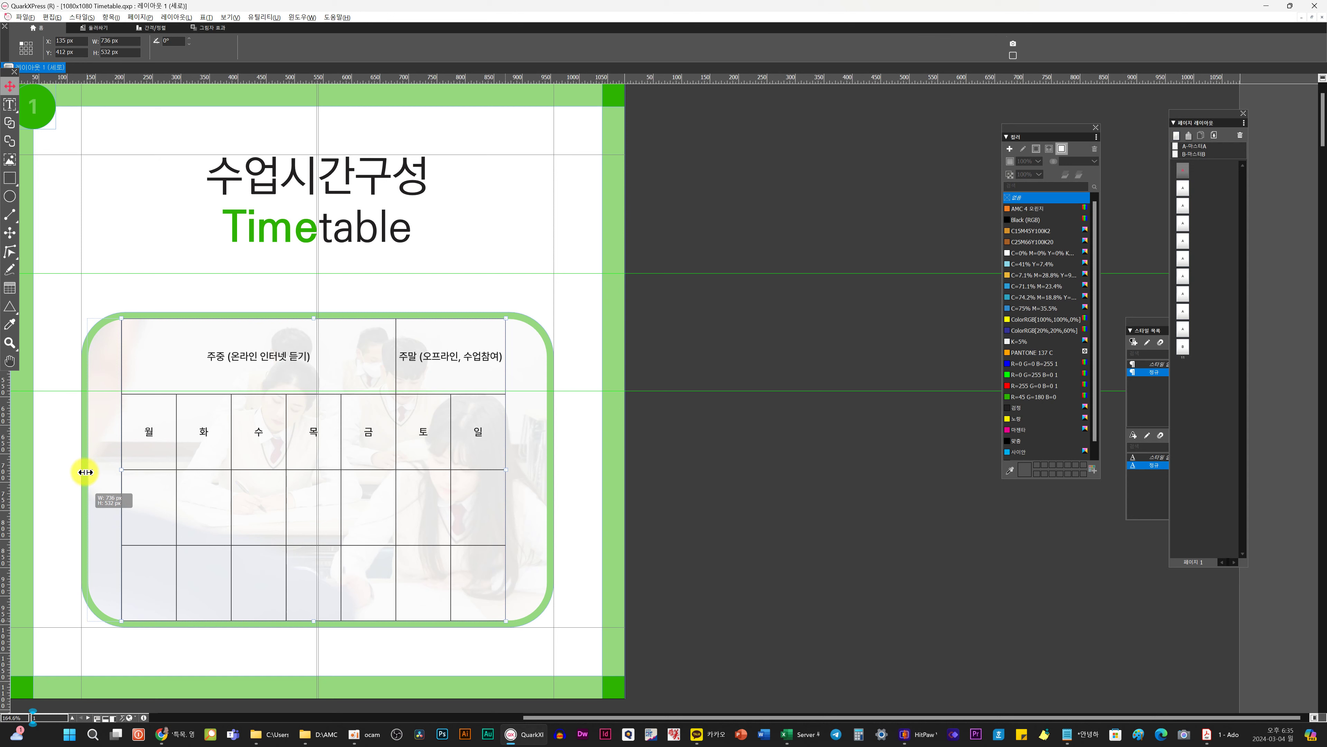
drag(85, 471, 84, 471)
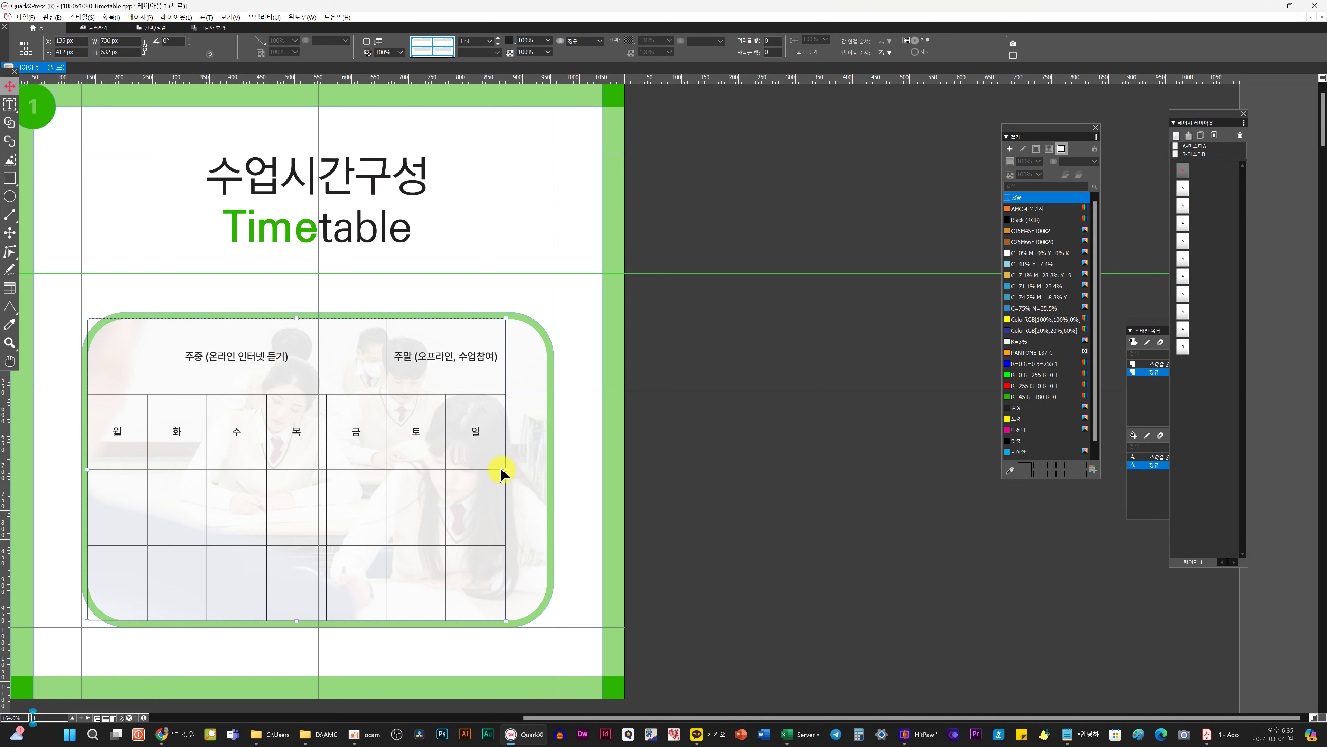
drag(505, 470, 547, 475)
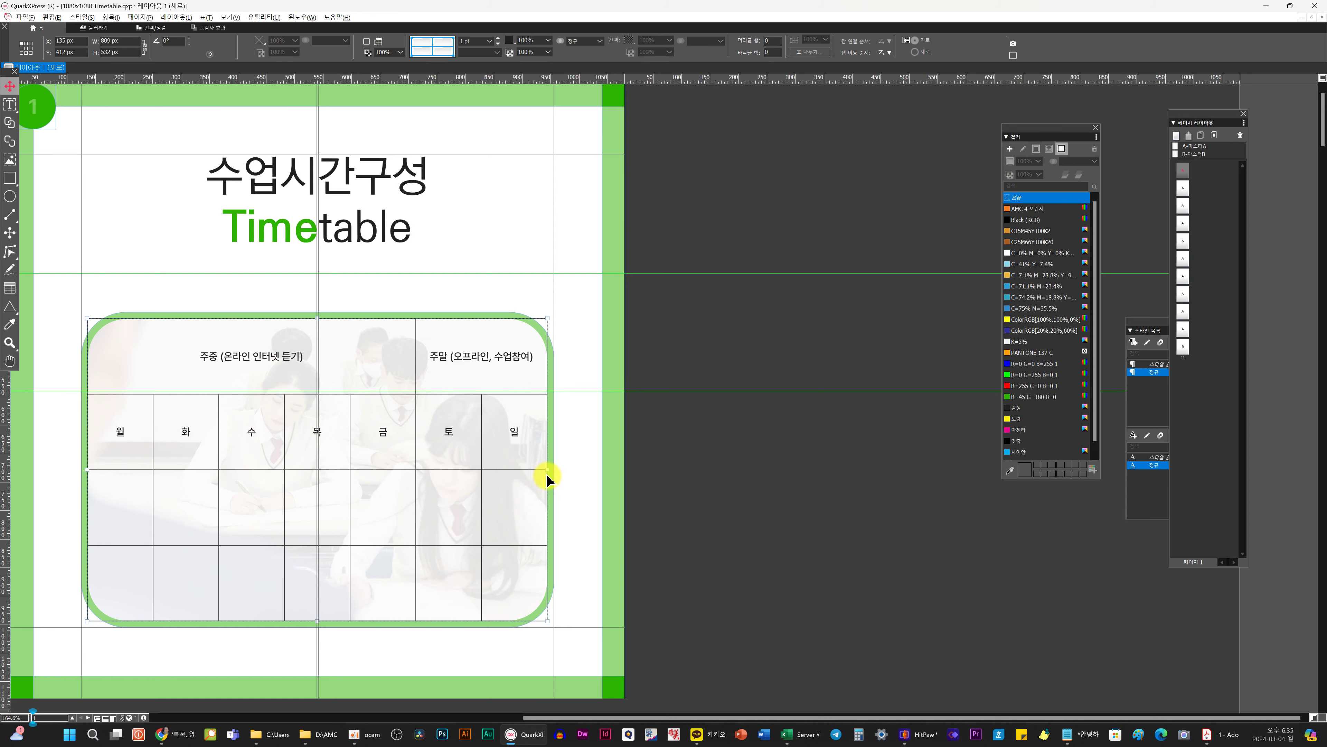
click(584, 499)
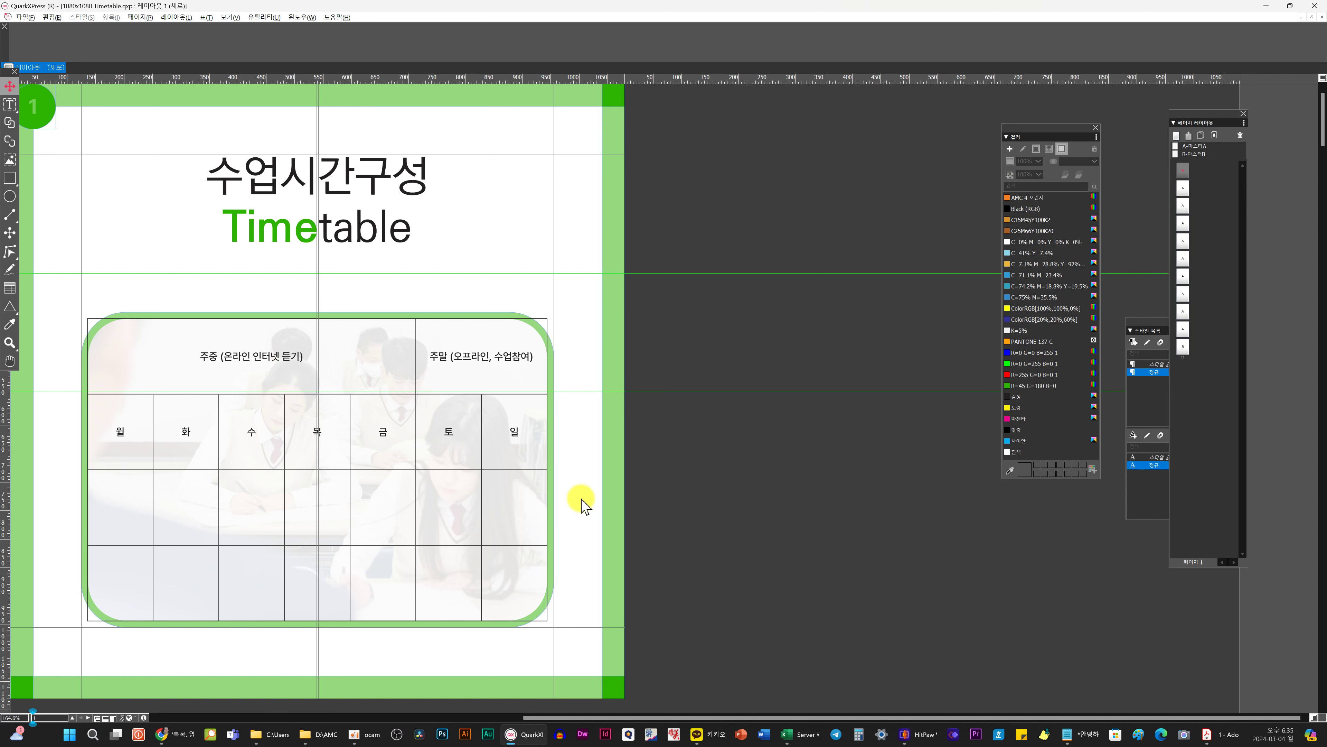
- Start editing the text of the 수업시간구성 title
click(10, 105)
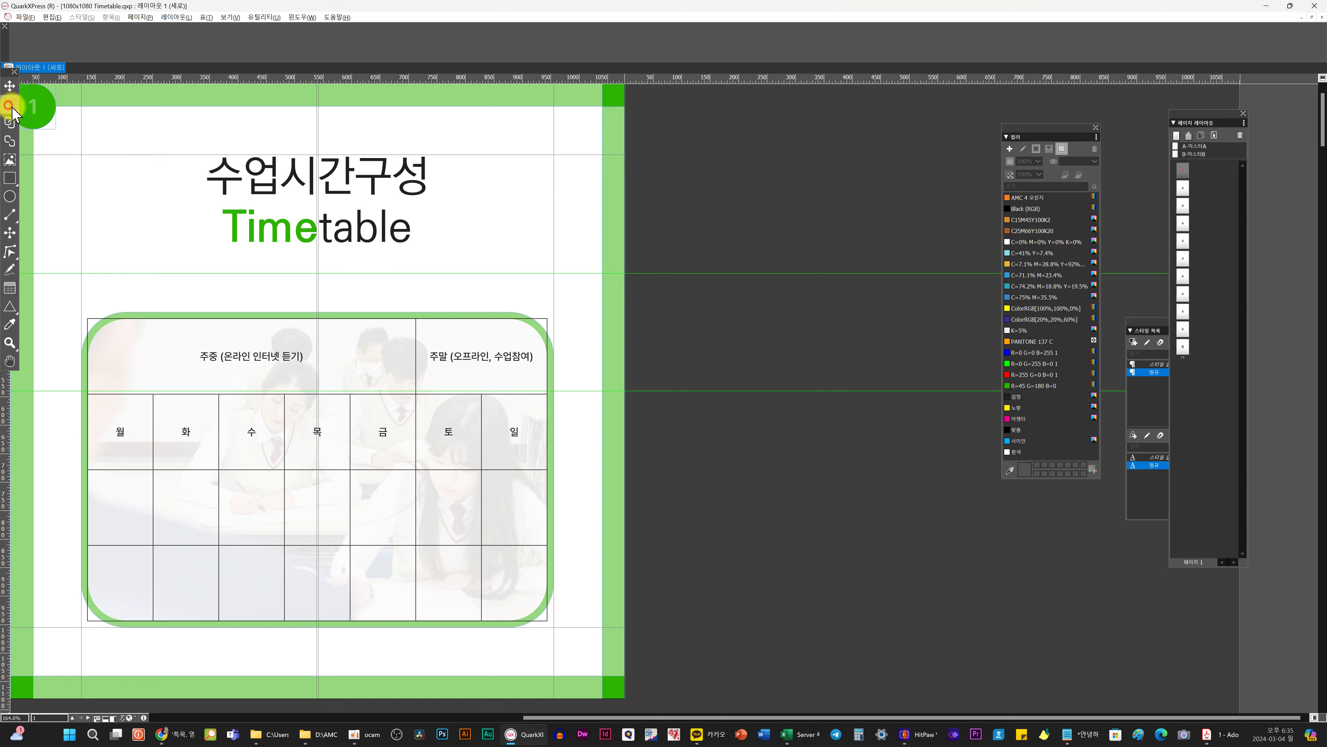
click(217, 176)
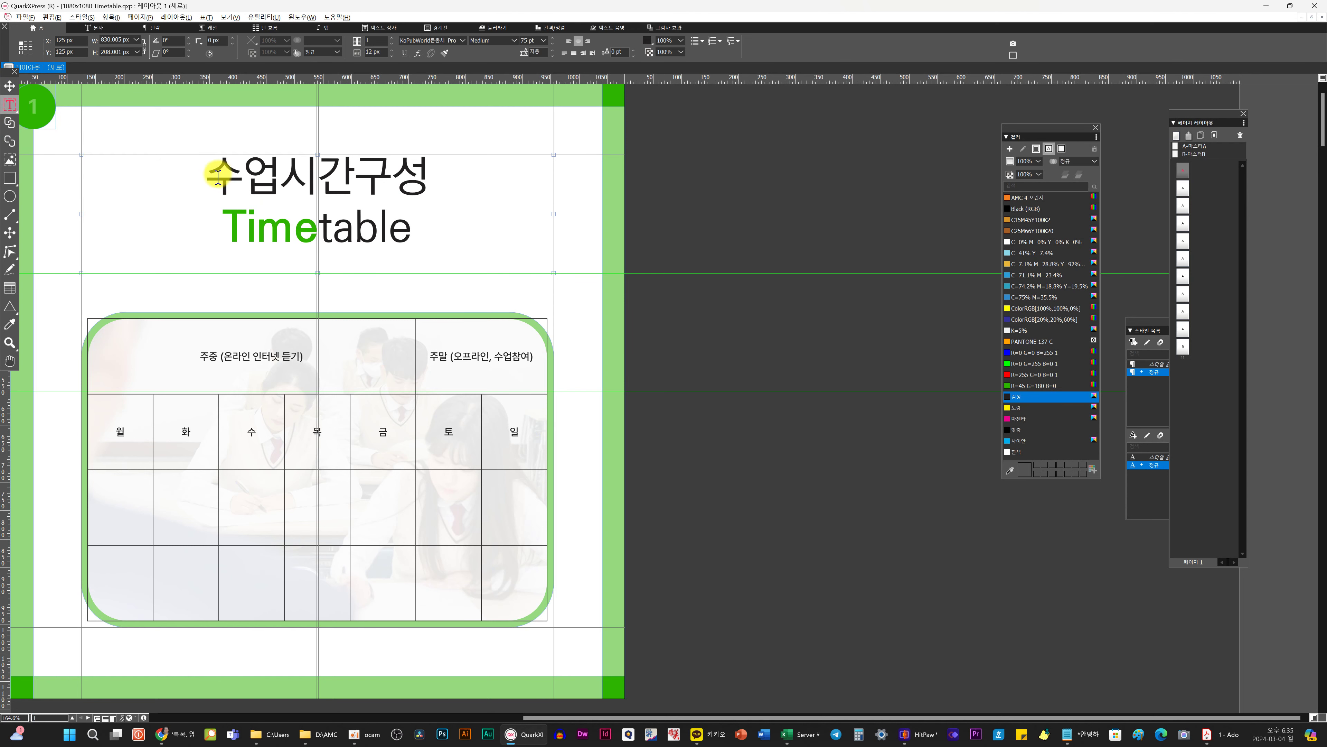